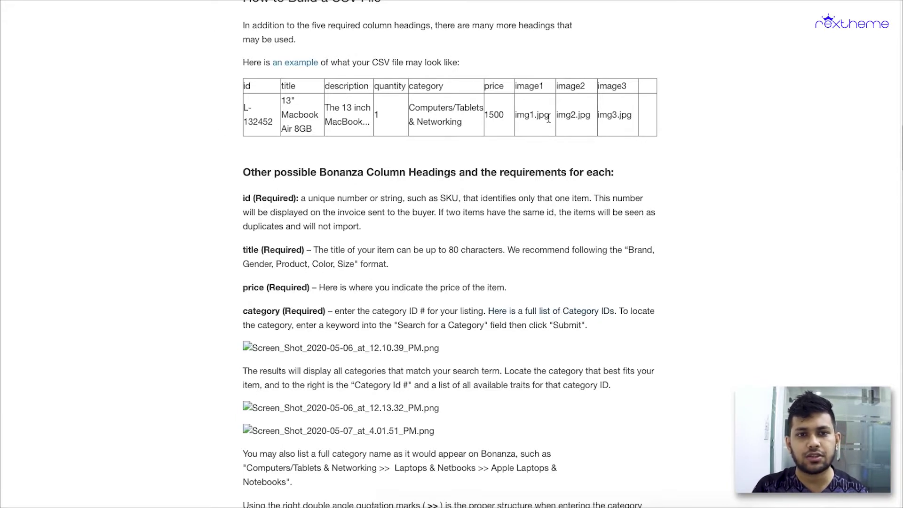
Review the example CSV's column headings, from id to image3, and the requirements listed for each Bonanza column heading
double_click(245, 87)
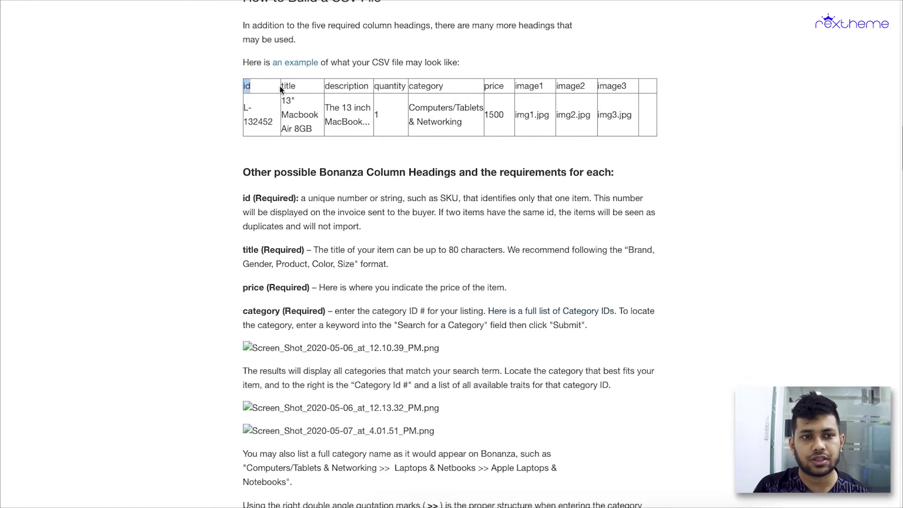
mouse_move(331, 86)
mouse_down()
mouse_move(288, 86)
mouse_move(338, 87)
mouse_up()
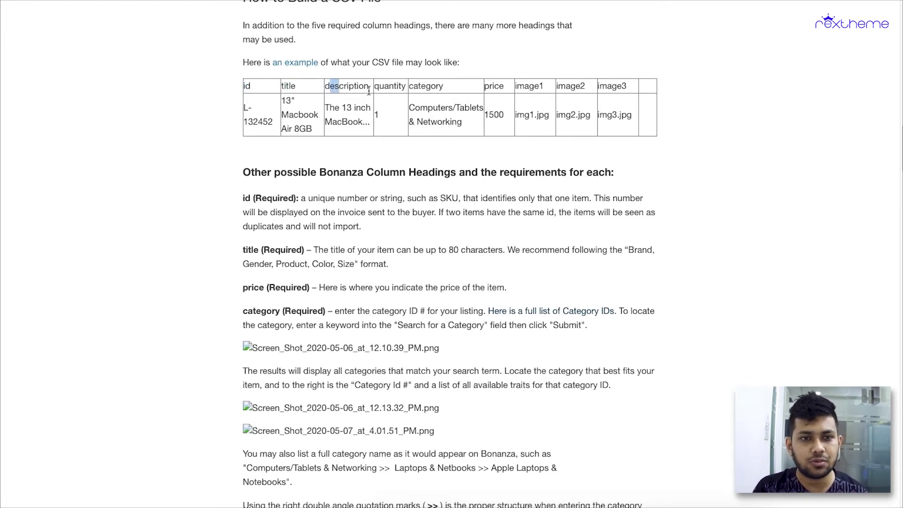
click(377, 88)
drag(412, 86, 431, 86)
drag(489, 86, 608, 88)
scroll(538, 111, down, 10)
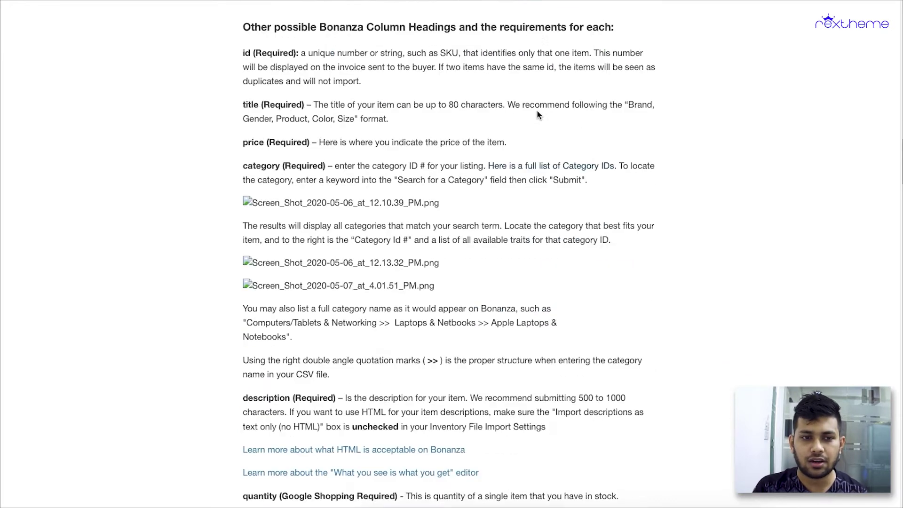
scroll(534, 110, down, 12)
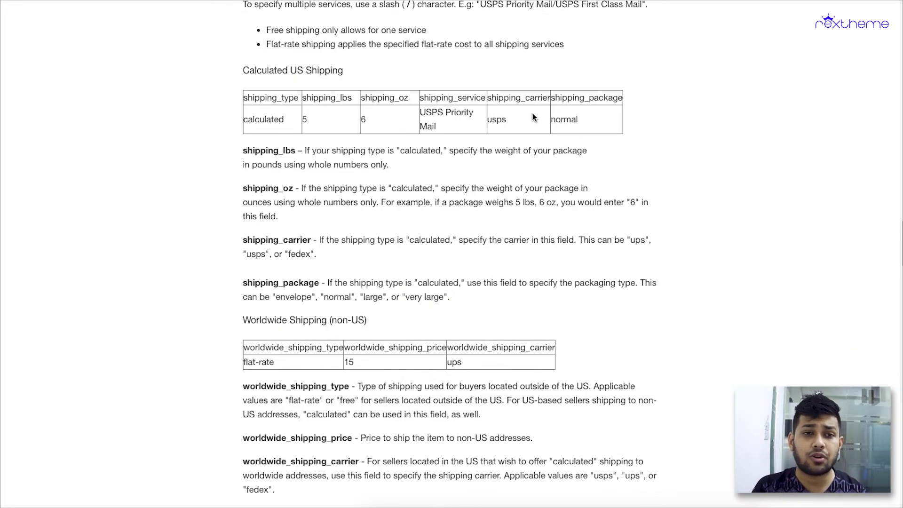
scroll(532, 118, up, 15)
scroll(554, 137, up, 6)
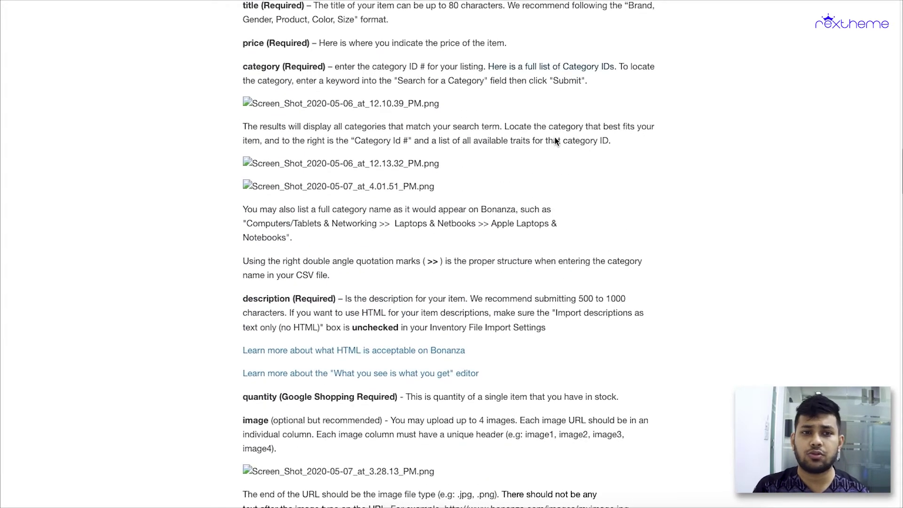
scroll(549, 139, up, 2)
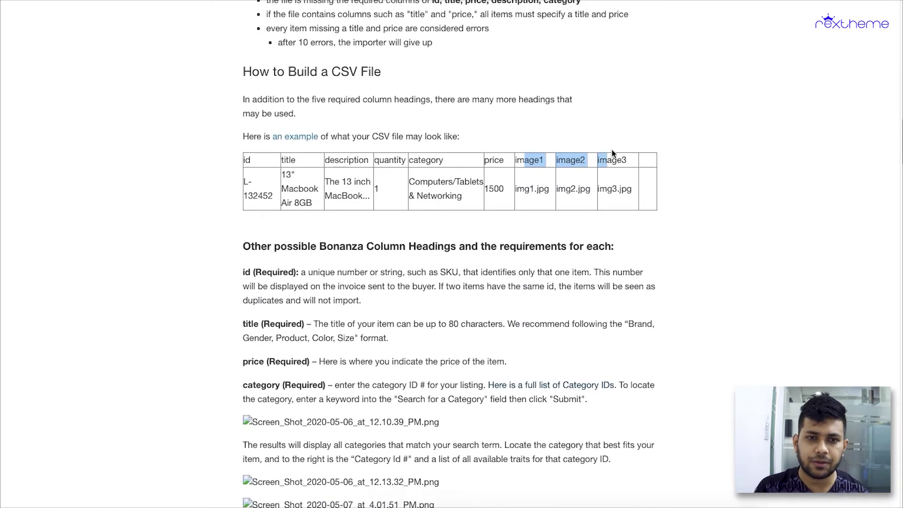
click(648, 171)
double_click(439, 159)
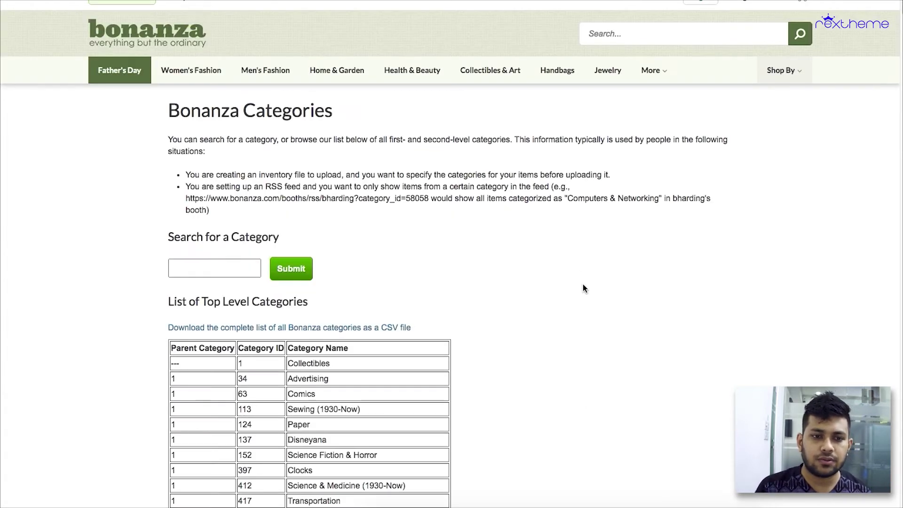
Look through the top-level category list on the Bonanza Categories page and search for the category "card games"
scroll(582, 285, down, 1)
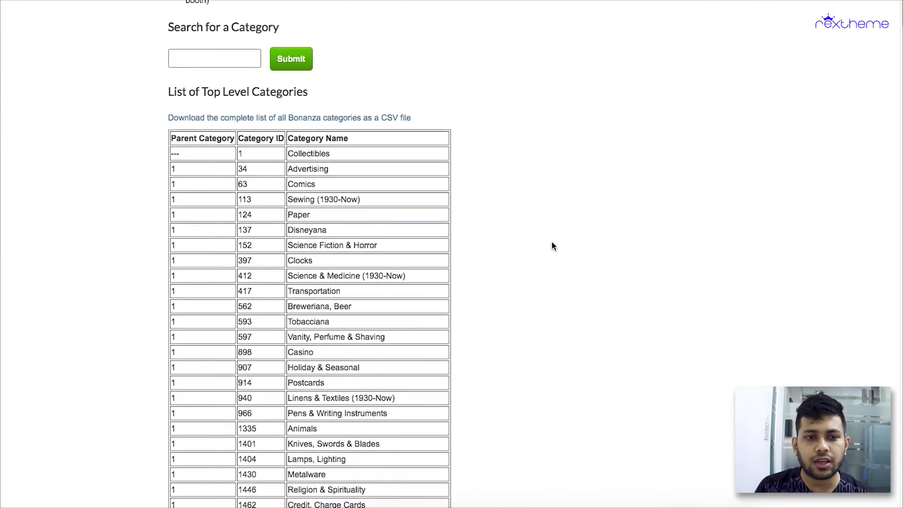
scroll(553, 242, down, 4)
scroll(553, 245, up, 4)
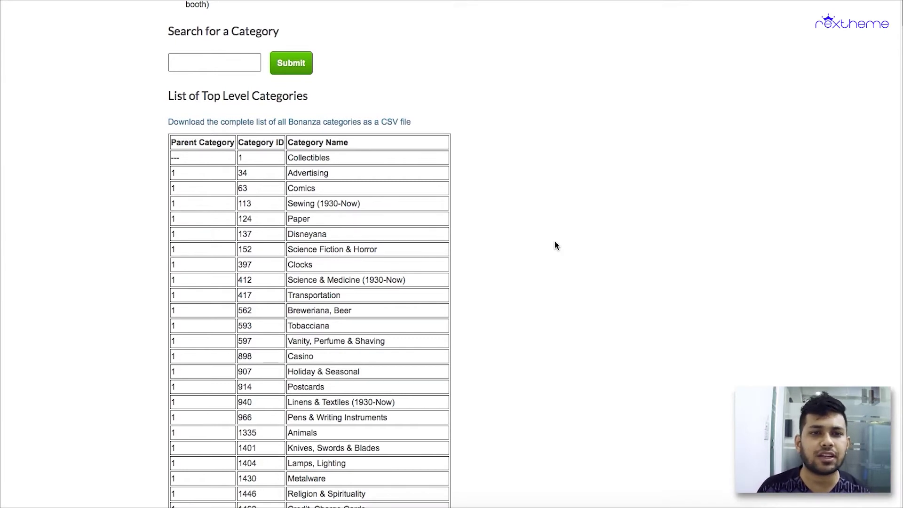
scroll(555, 244, down, 6)
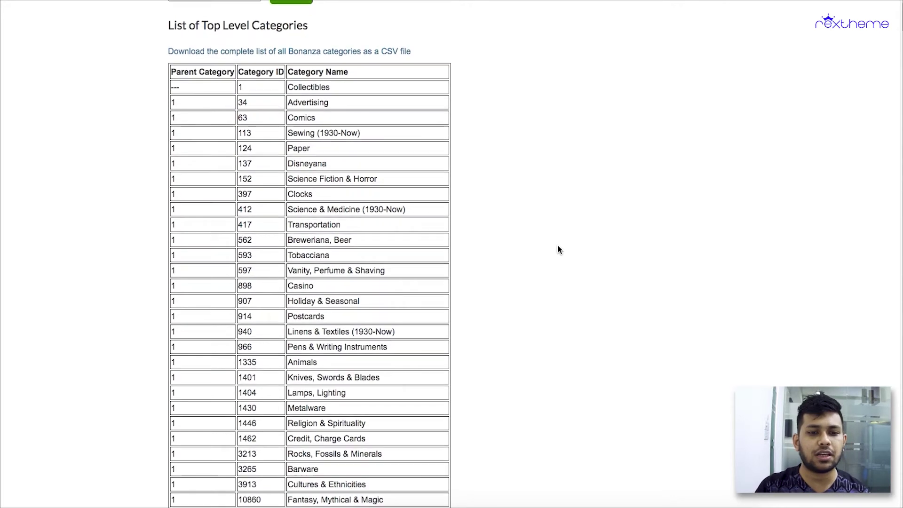
scroll(556, 250, up, 12)
click(229, 265)
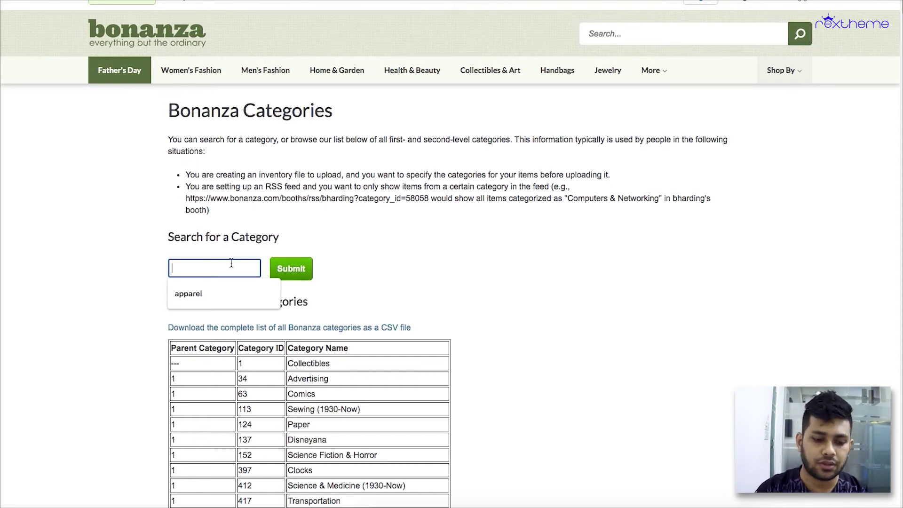
text(card )
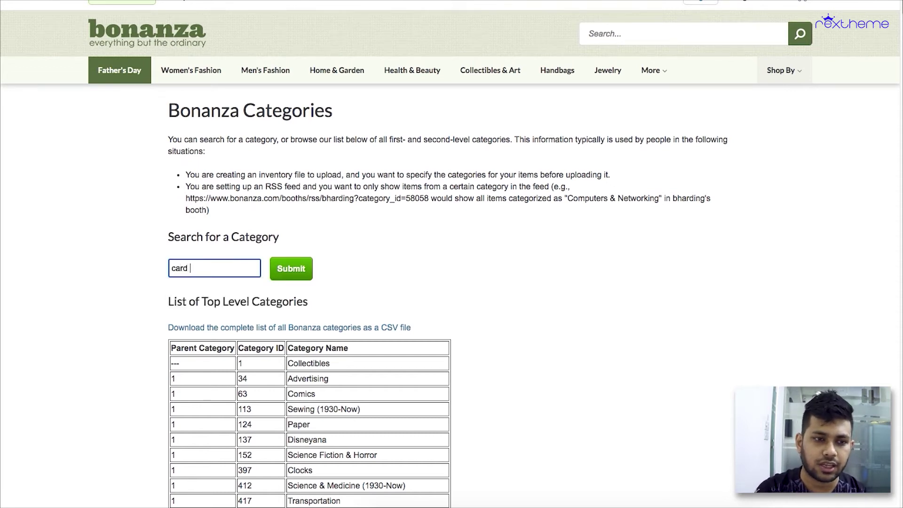
text(games)
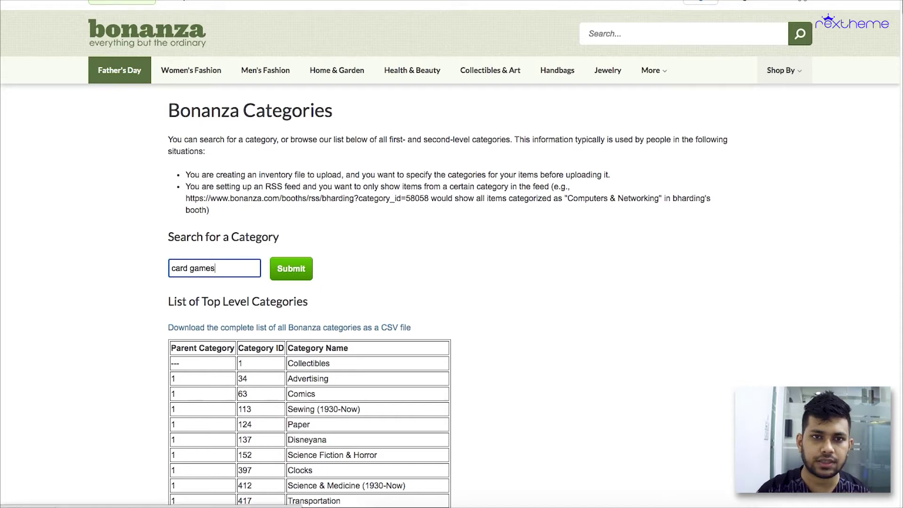
key(Return)
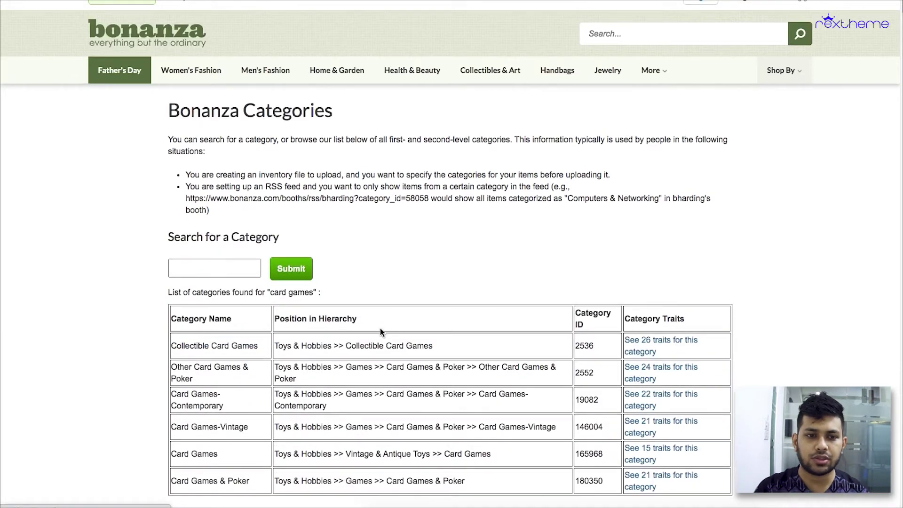
Examine the hierarchy path and category ID of the card game results, starting with Collectible Card Games
scroll(383, 304, down, 3)
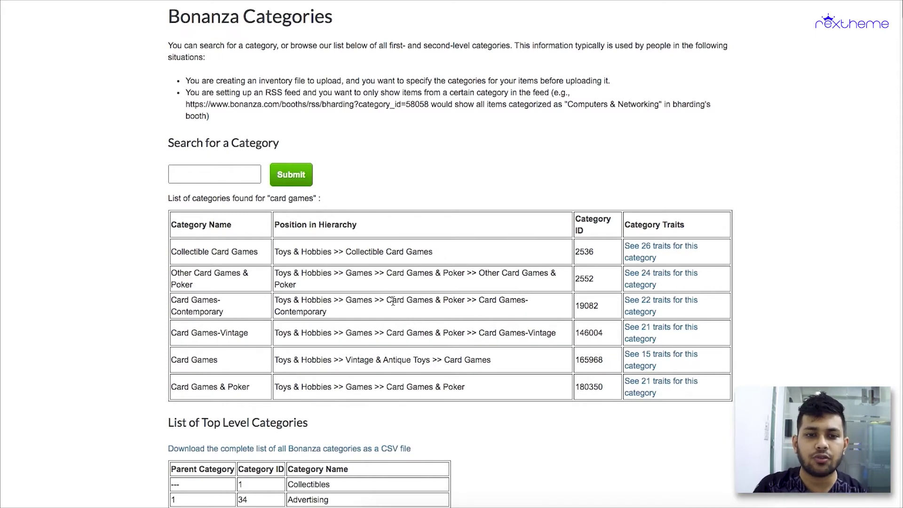
drag(294, 252, 435, 257)
click(448, 256)
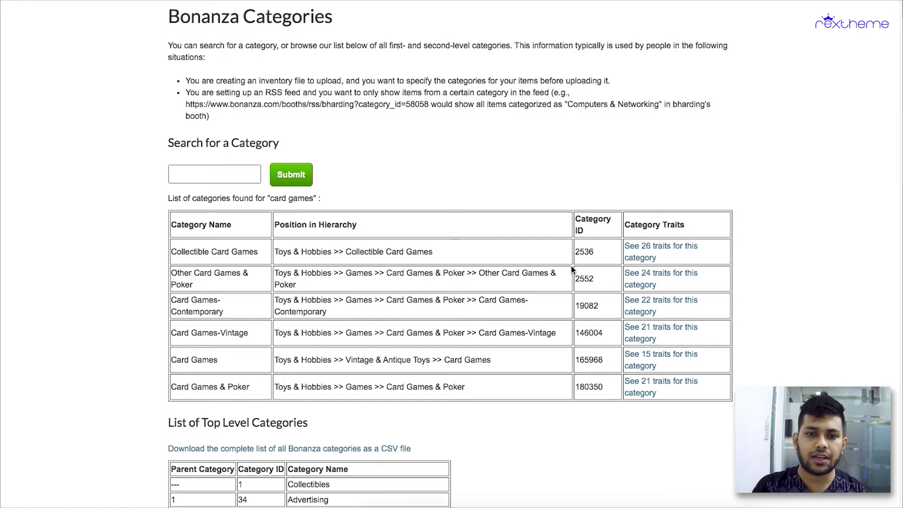
double_click(583, 251)
click(595, 257)
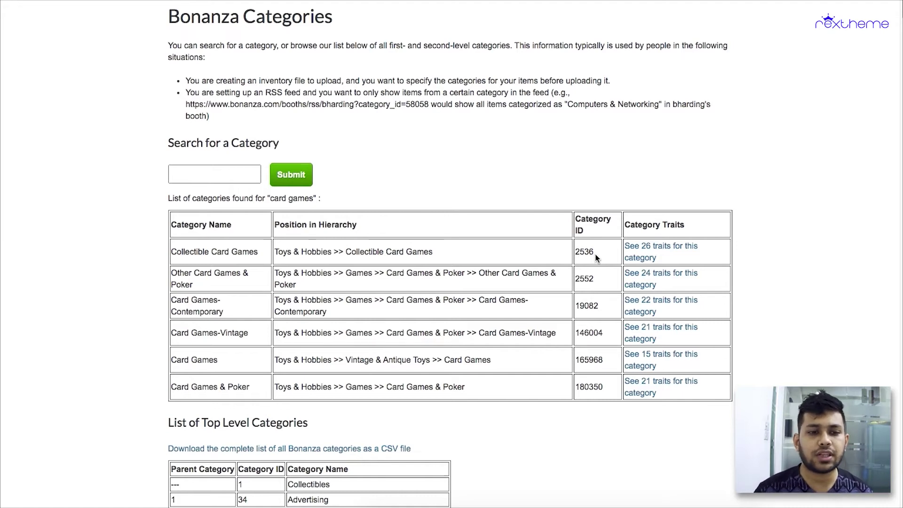
scroll(595, 251, down, 5)
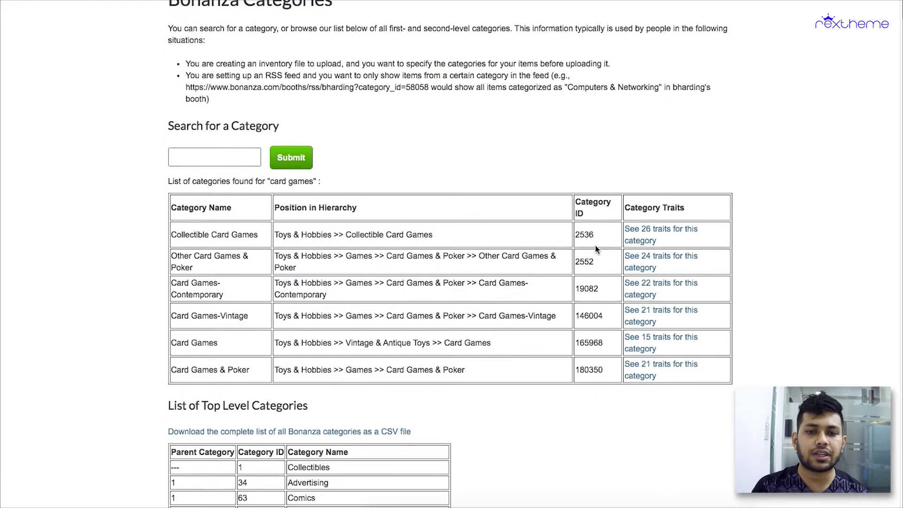
scroll(594, 255, down, 1)
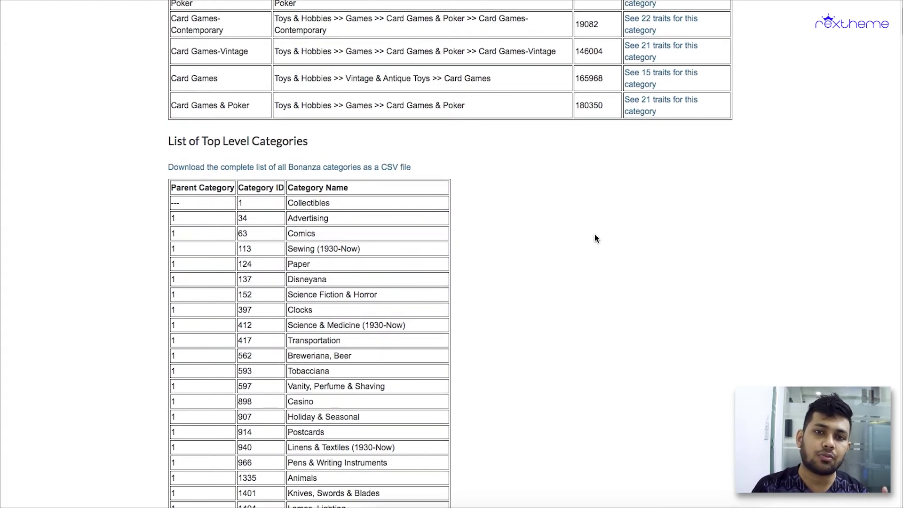
scroll(596, 237, up, 8)
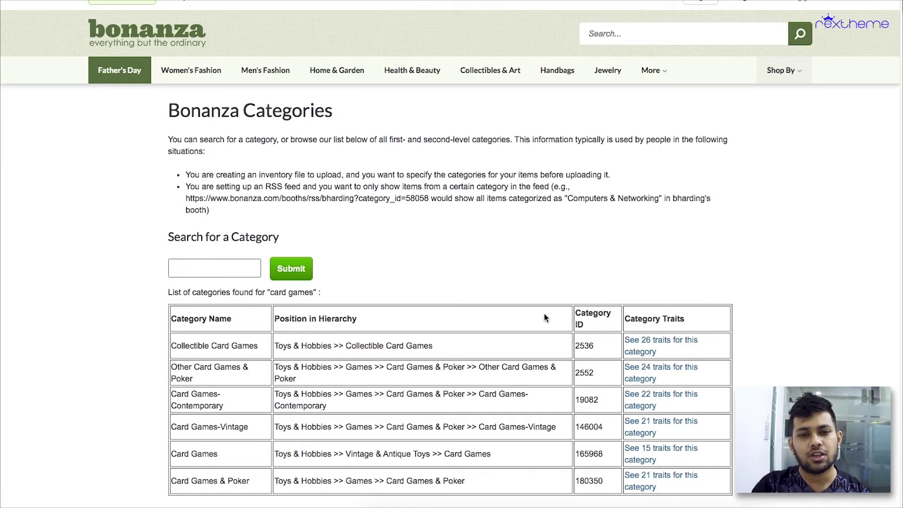
drag(580, 346, 597, 408)
click(596, 408)
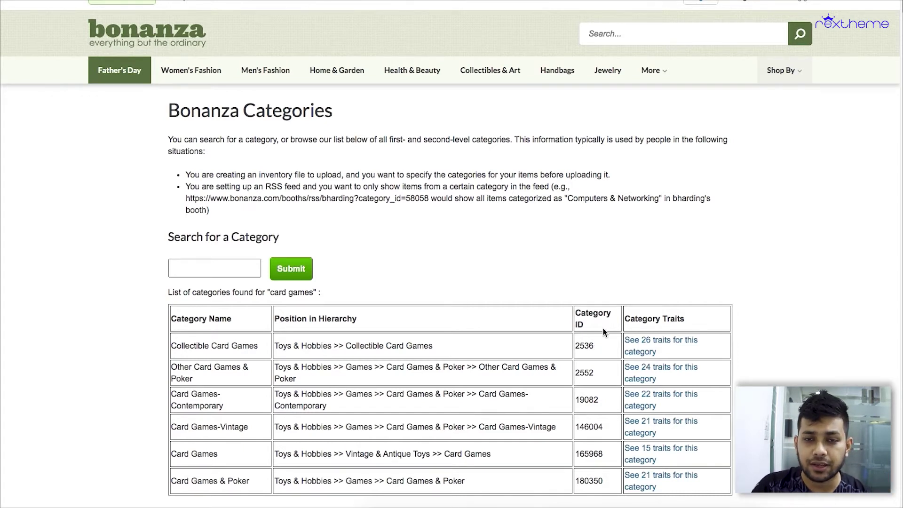
click(615, 182)
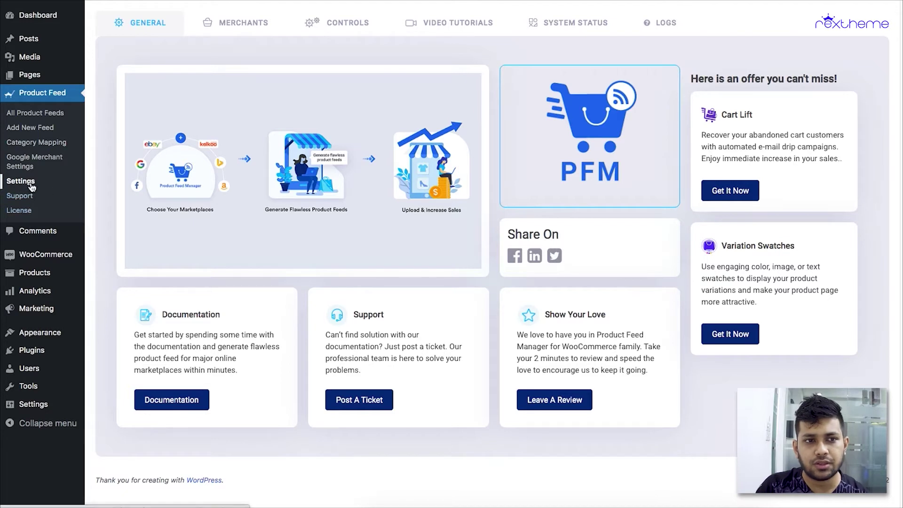
Search the available merchants in the WordPress Product Feed settings for "bonanza"
click(232, 28)
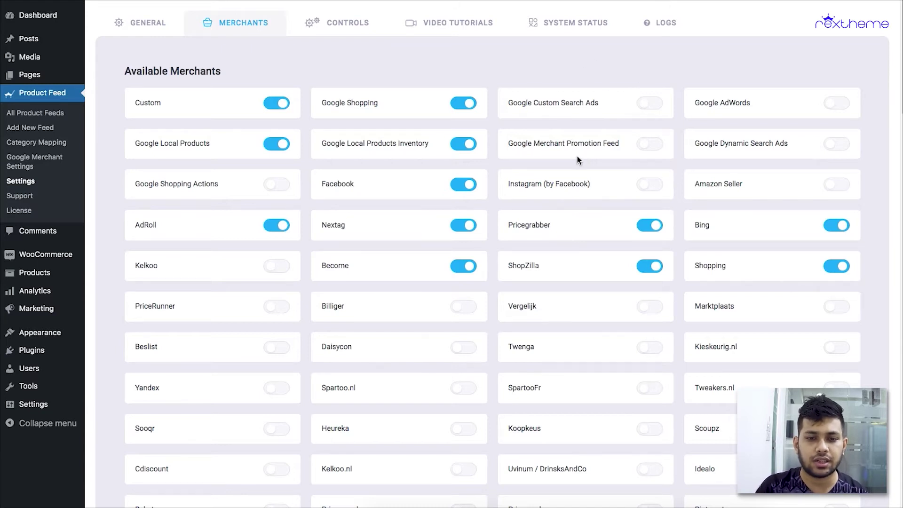
scroll(577, 156, down, 3)
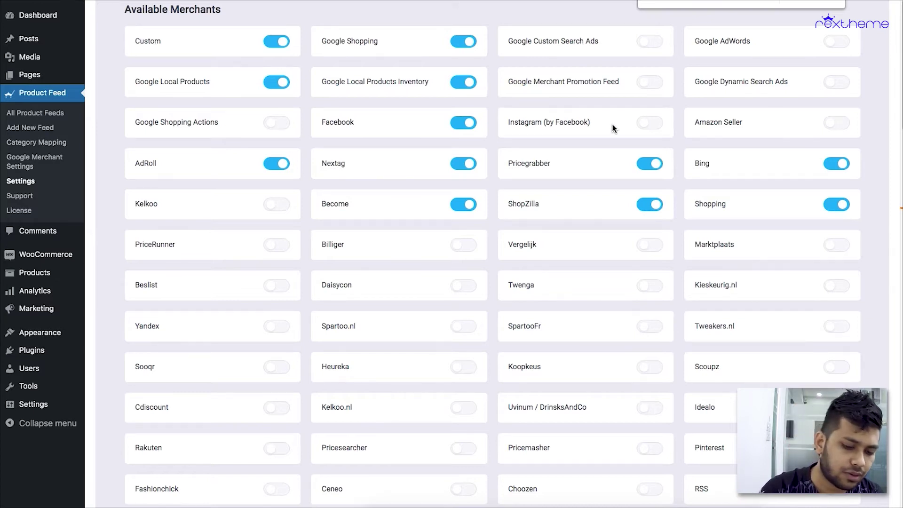
text(bonan)
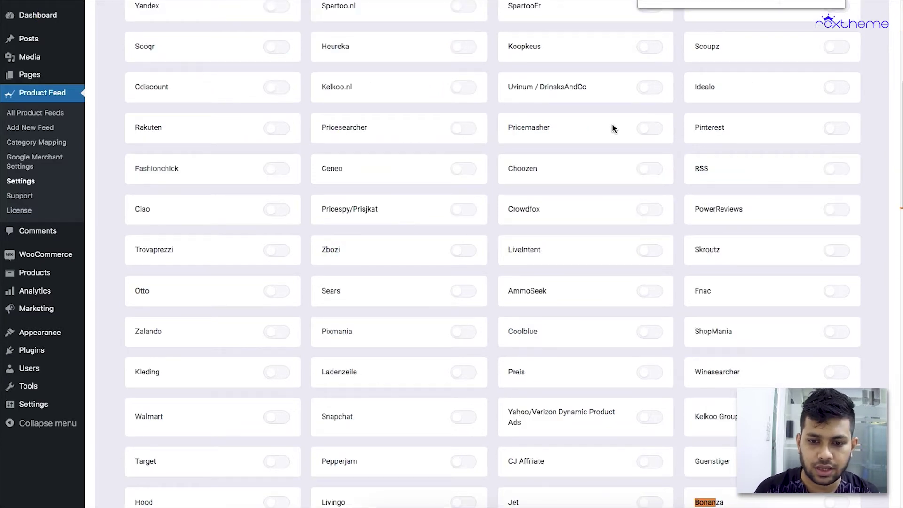
text(za)
scroll(744, 345, down, 2)
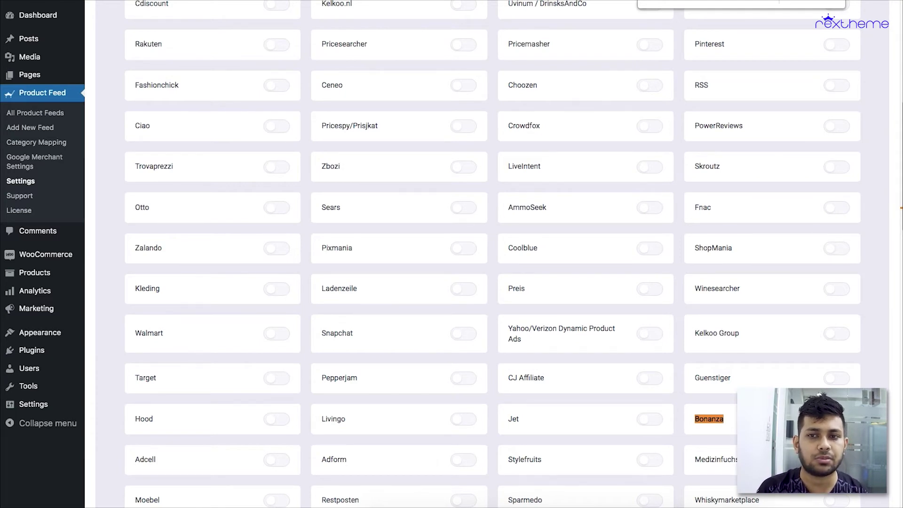
scroll(492, 254, up, 1)
scroll(492, 254, up, 10)
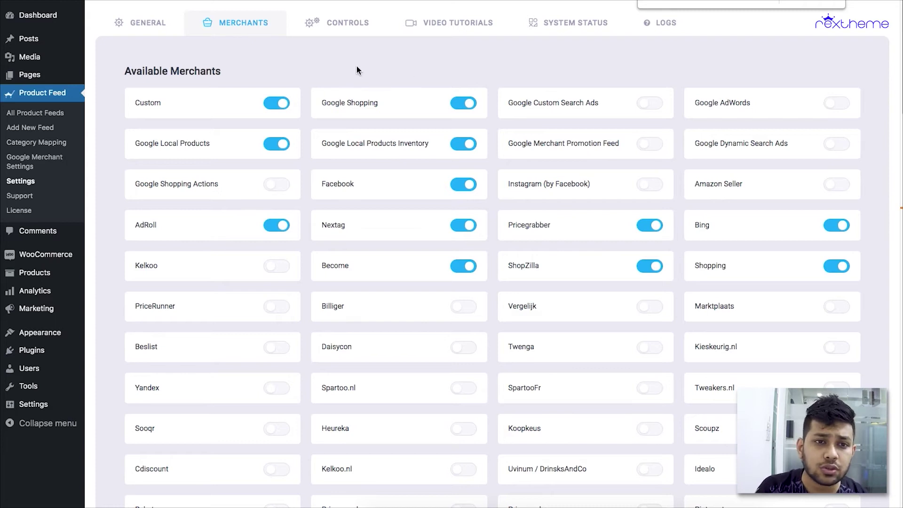
Purge the plugin's cache from the Product Feed control settings
click(347, 24)
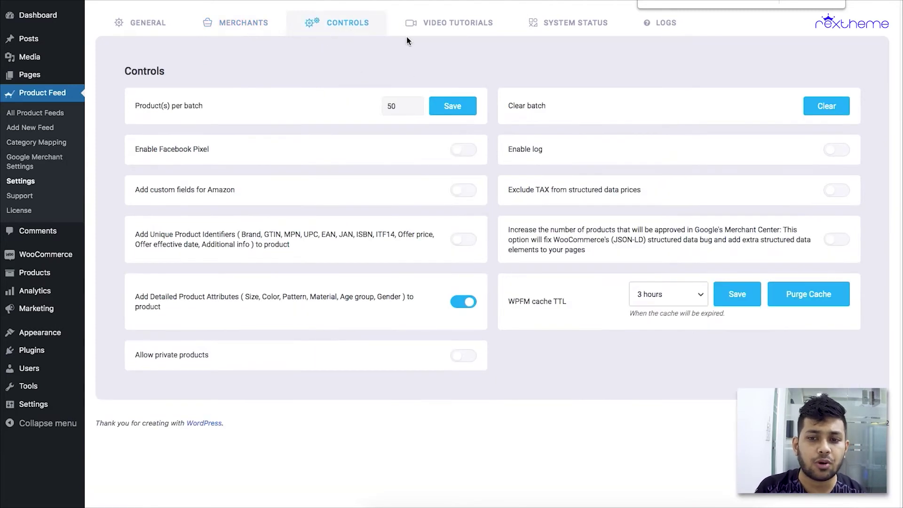
click(797, 295)
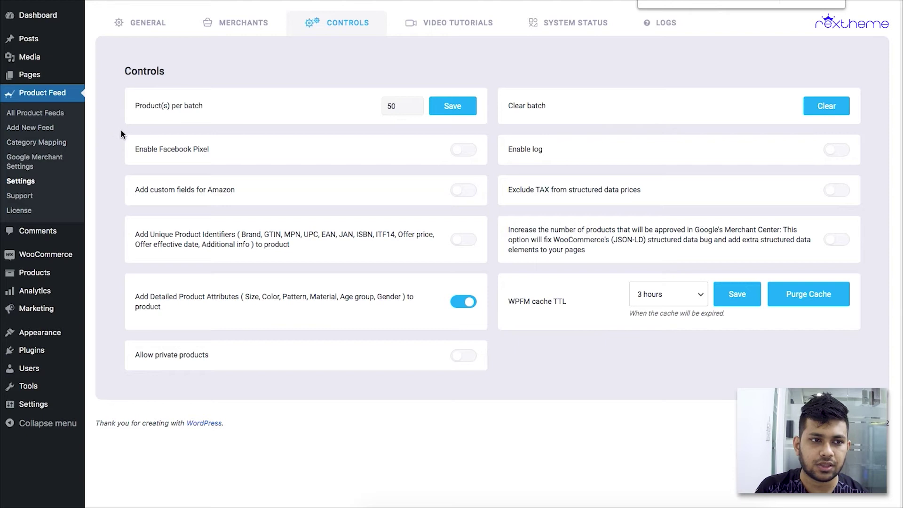
Start a new product feed and title it "Bonanza feed"
click(51, 133)
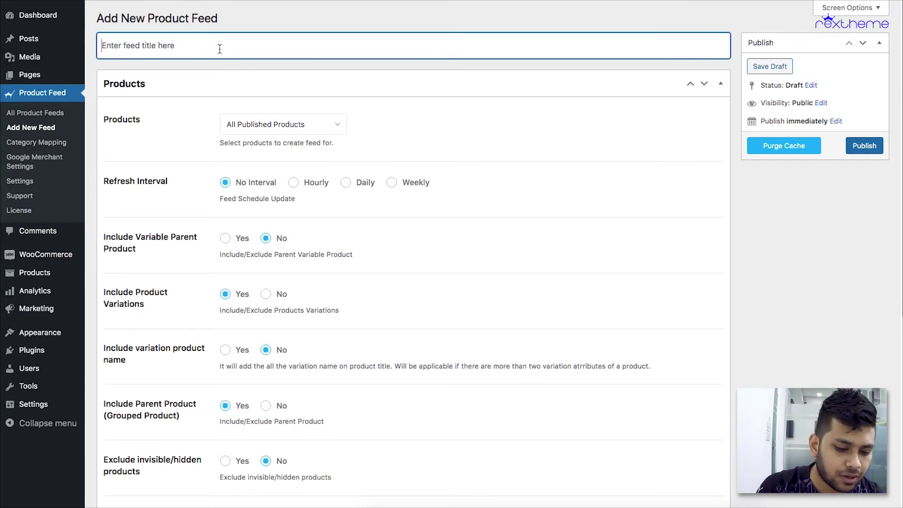
text(Bp)
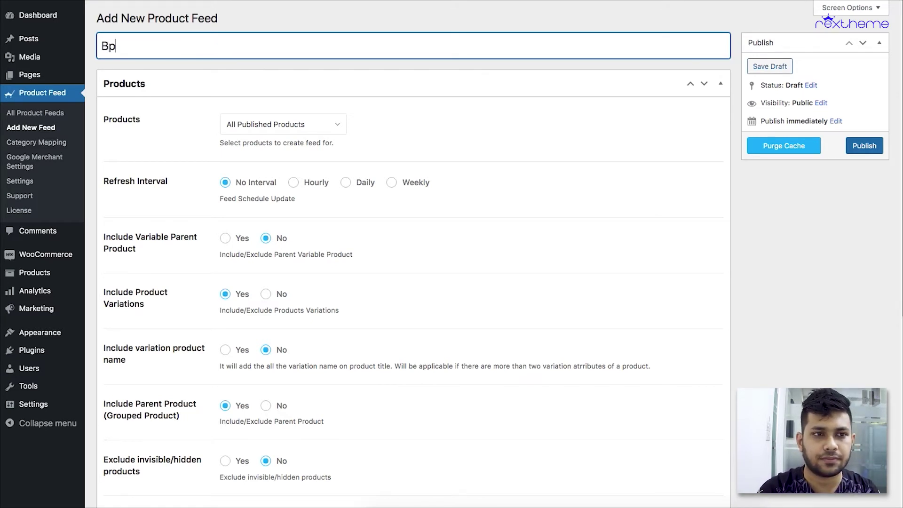
key(BackSpace)
text(ona)
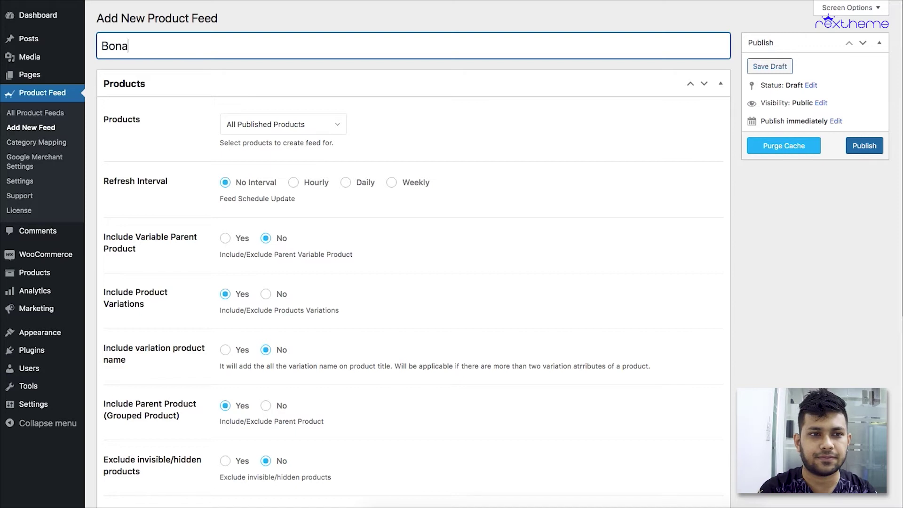
text(nza feed)
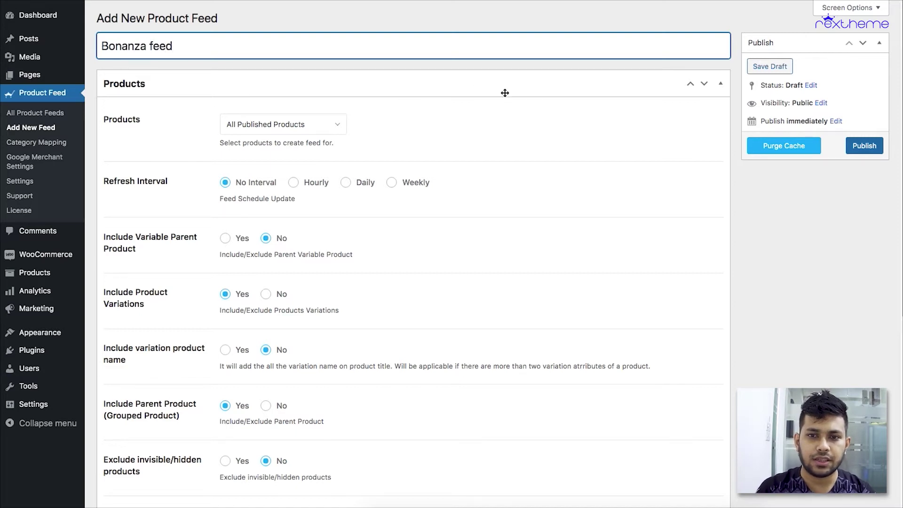
click(732, 125)
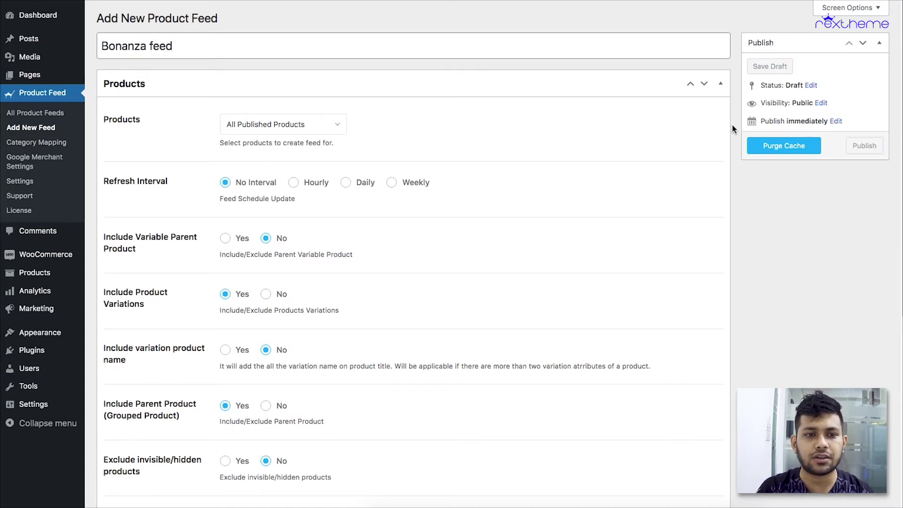
scroll(376, 214, down, 1)
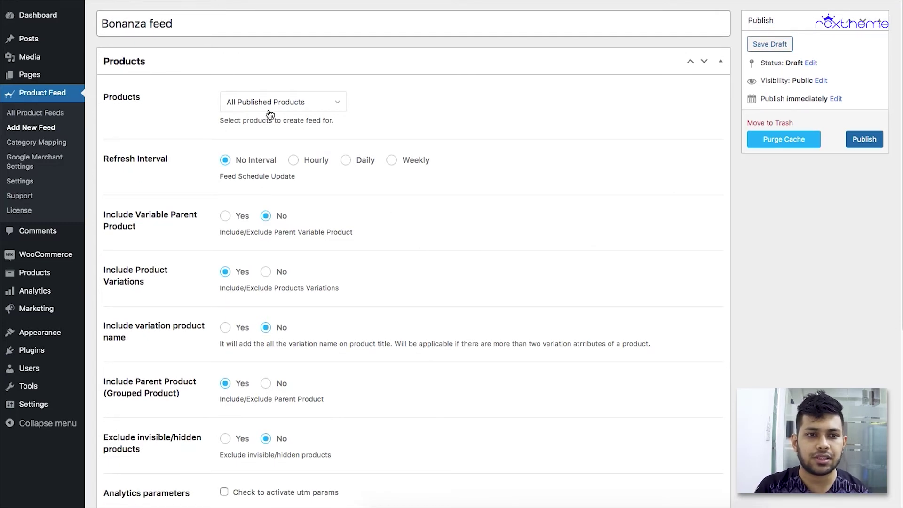
Review the available product filter options for the feed and keep All Published Products selected
click(290, 106)
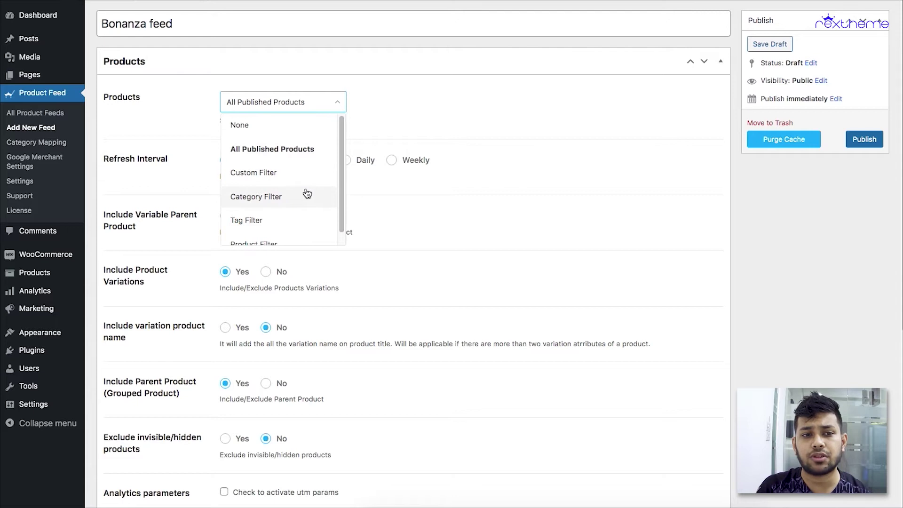
scroll(298, 284, down, 1)
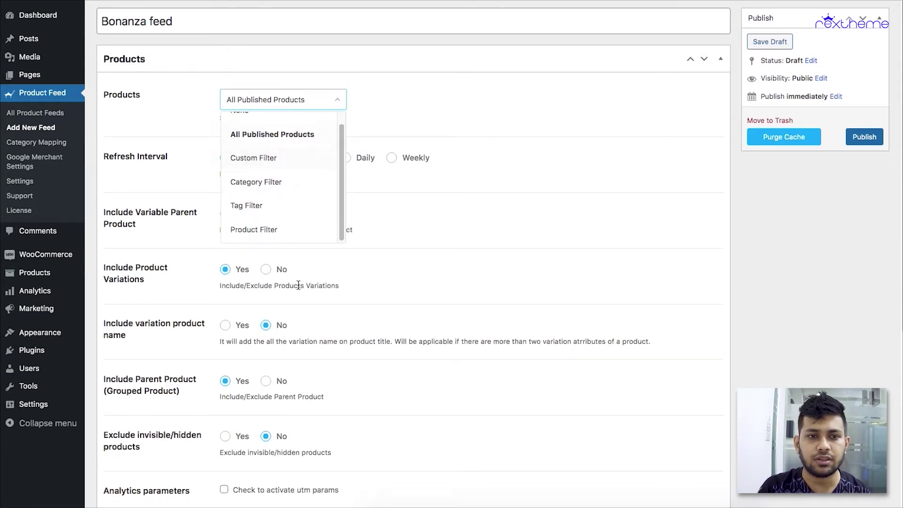
click(383, 124)
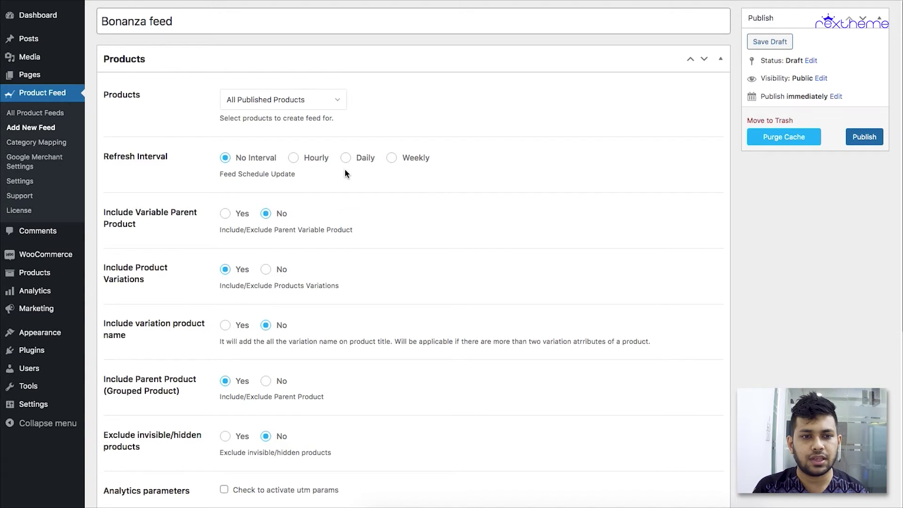
Set the feed's merchant type to Bonanza in the Feed Configuration section
scroll(364, 177, down, 3)
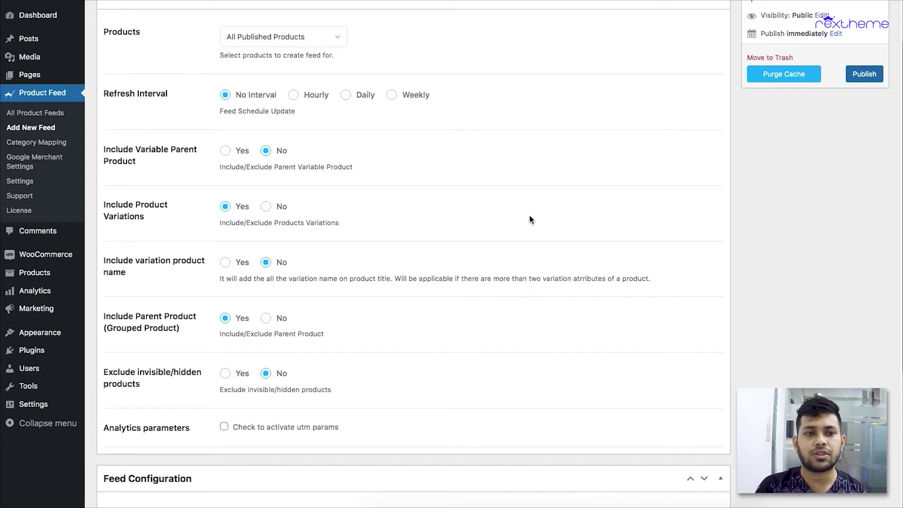
scroll(319, 251, down, 8)
scroll(320, 252, down, 2)
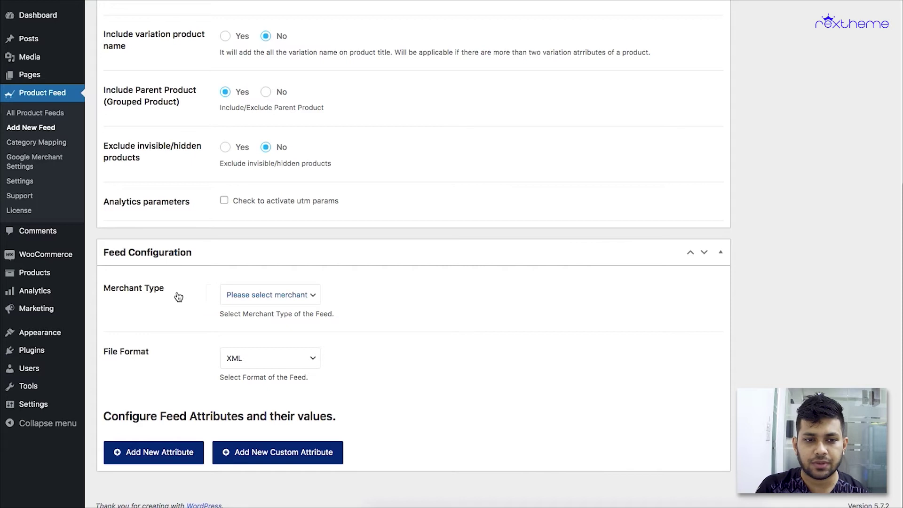
click(272, 297)
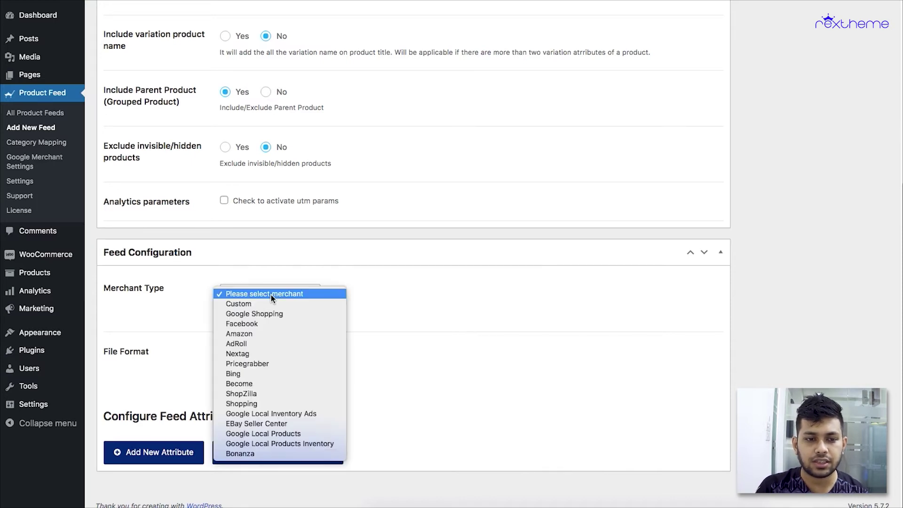
click(250, 456)
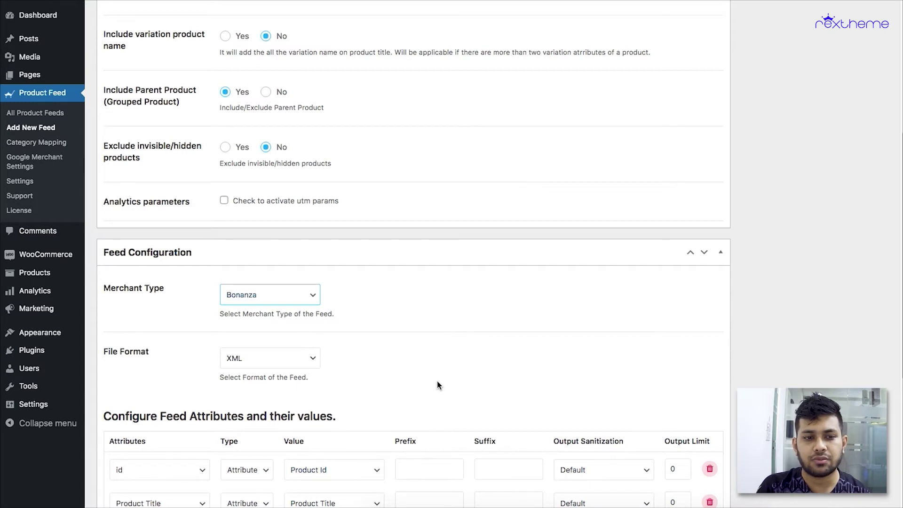
Set the Bonanza feed's file format to CSV (default)
scroll(435, 380, down, 3)
scroll(434, 375, down, 2)
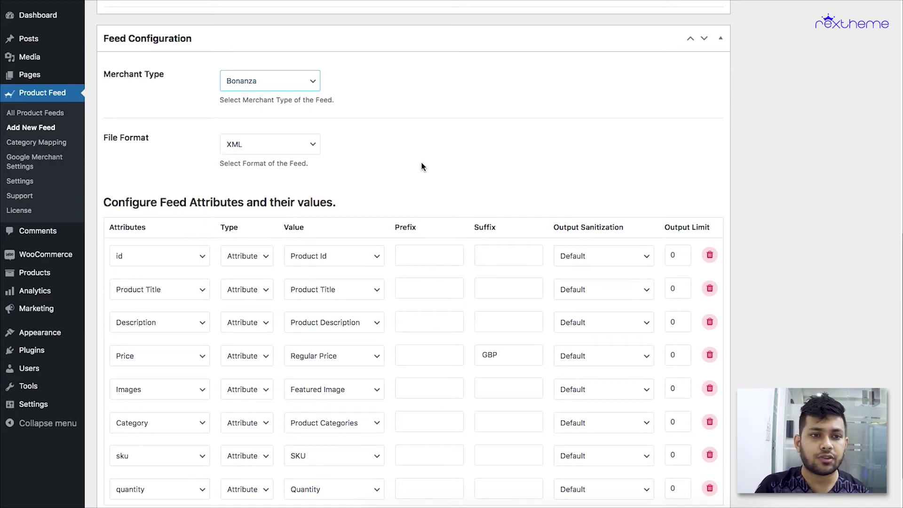
click(266, 144)
click(264, 164)
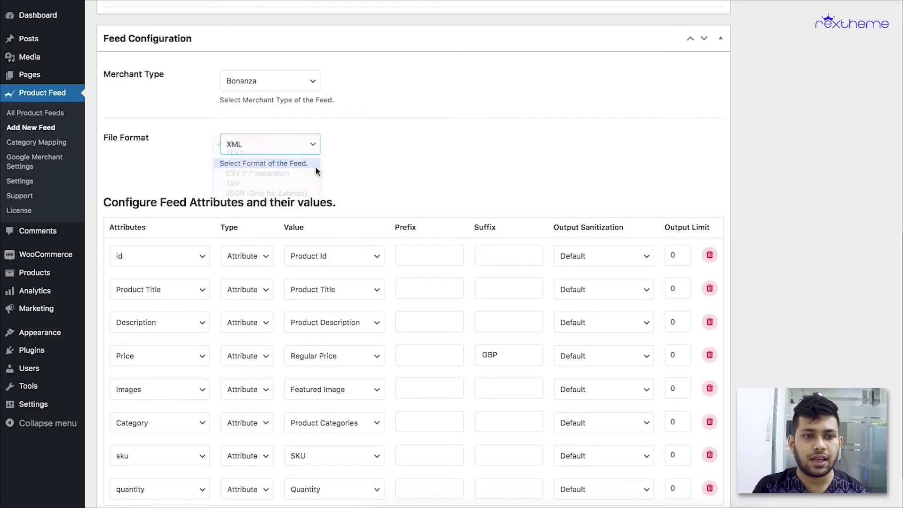
Examine the value options offered for the feed's Description and Category attributes, leaving Product Description and Product Categories assigned
scroll(376, 165, down, 3)
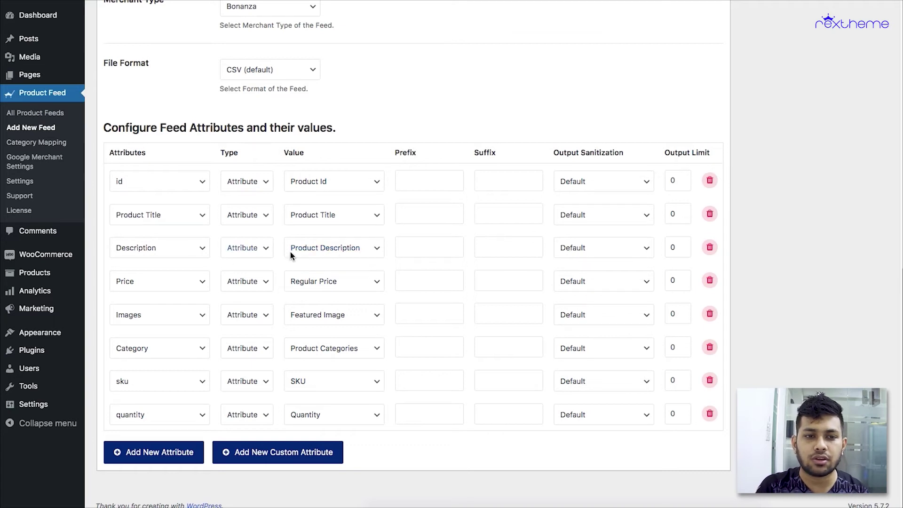
click(327, 256)
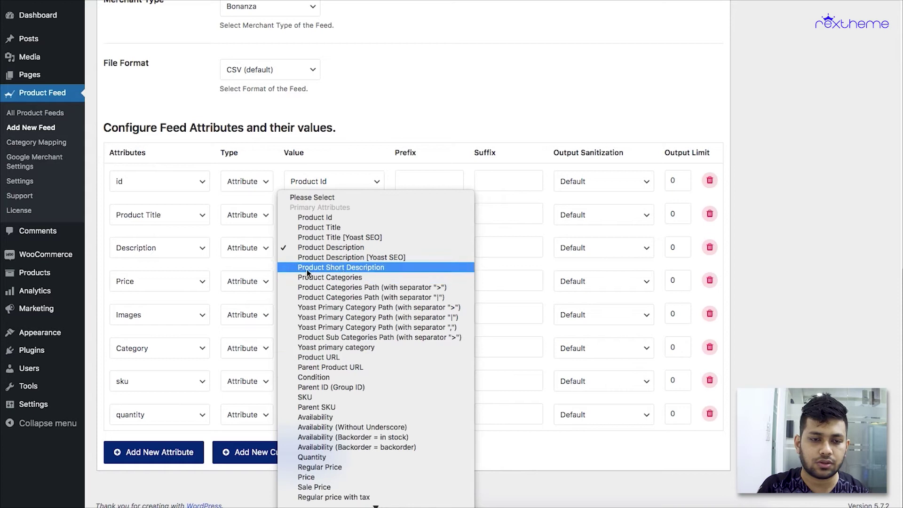
click(457, 141)
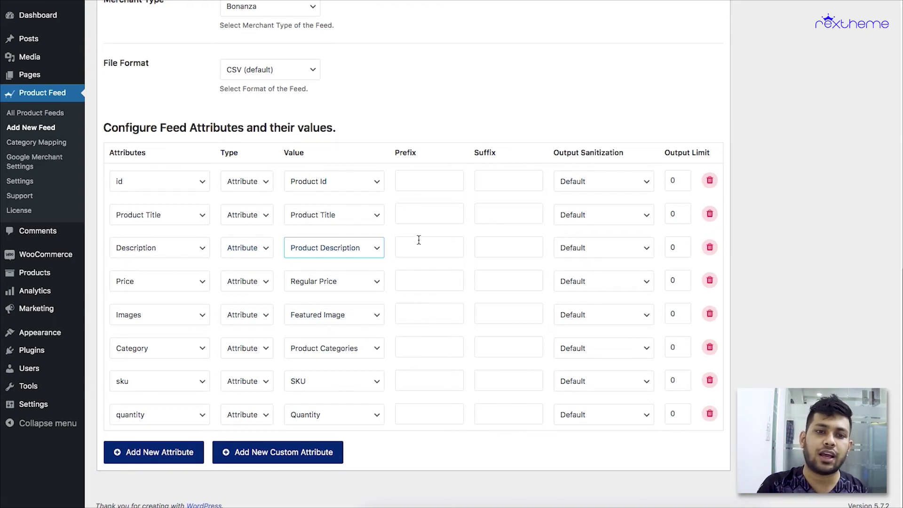
click(385, 263)
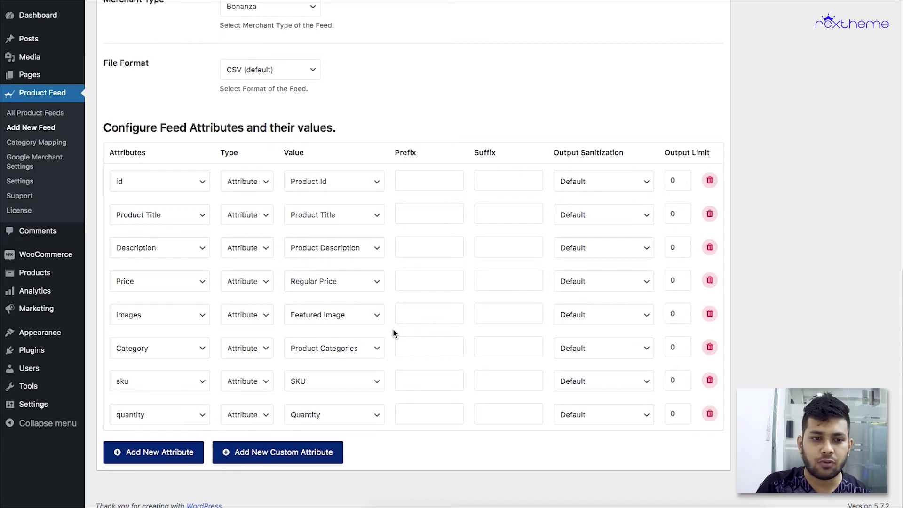
click(366, 350)
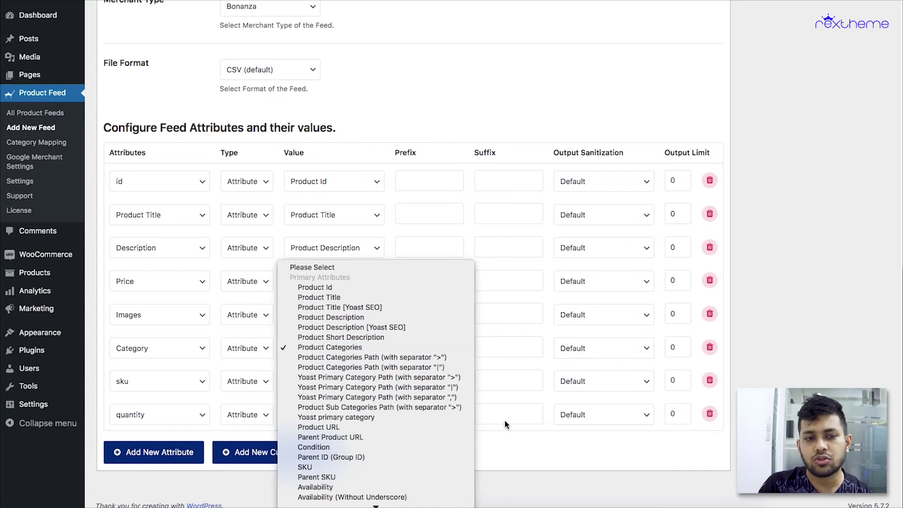
click(335, 348)
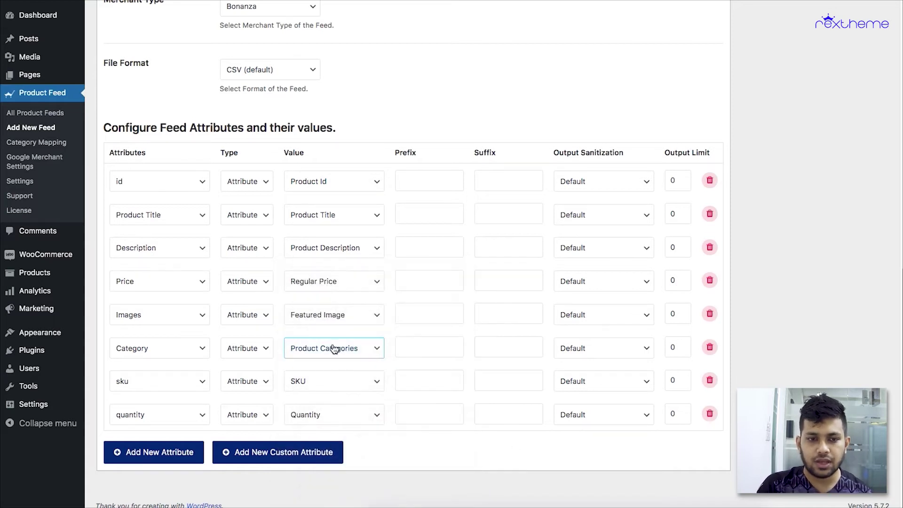
click(394, 335)
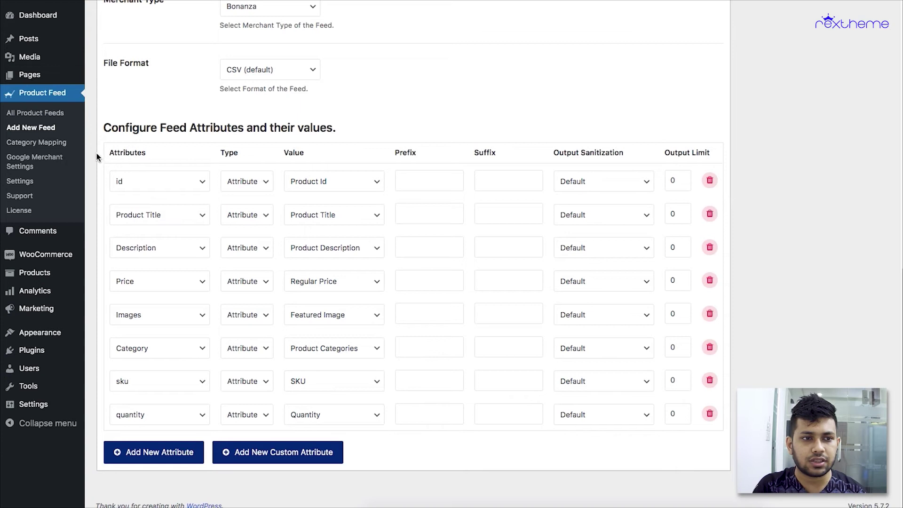
Open Category Mapping in a separate browser tab and look over the store categories in the new category map
right_click(58, 143)
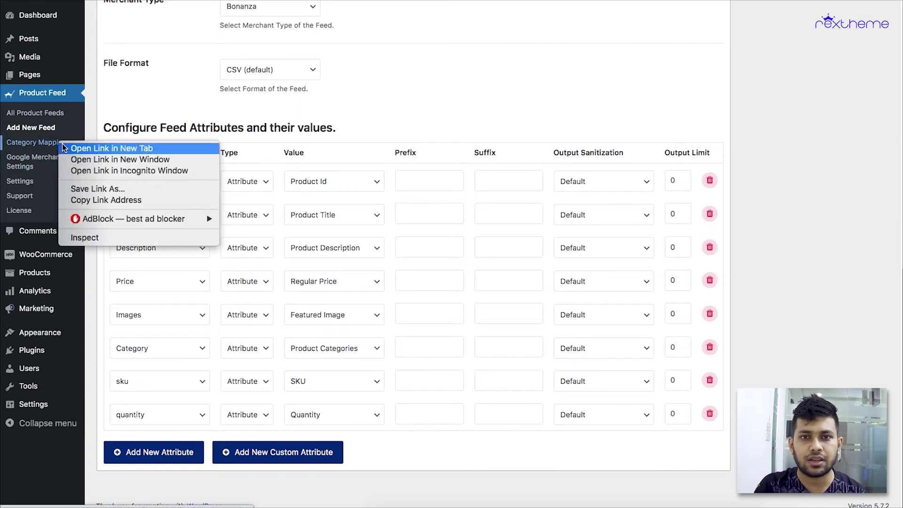
click(75, 148)
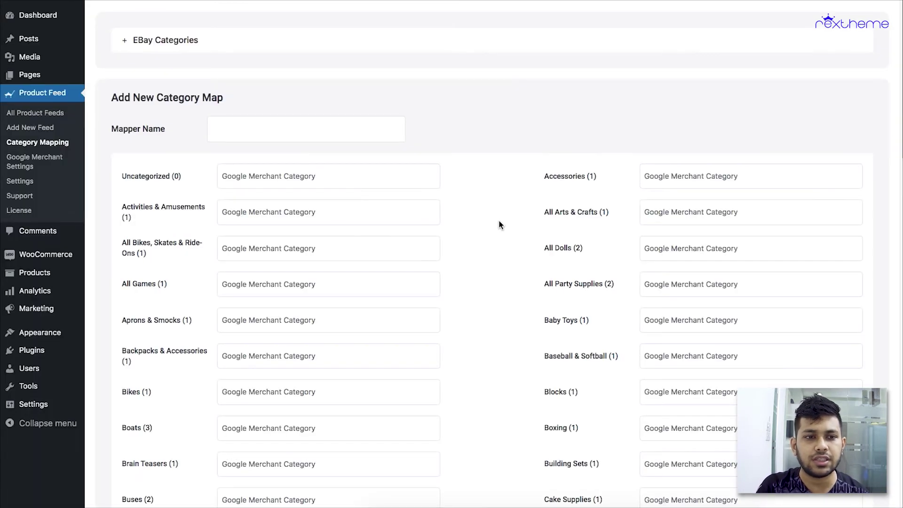
scroll(385, 213, down, 6)
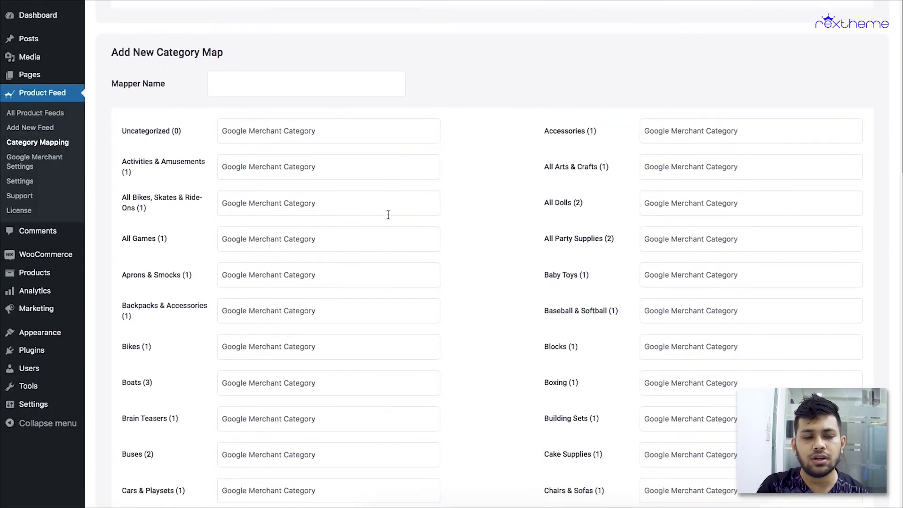
scroll(396, 215, down, 7)
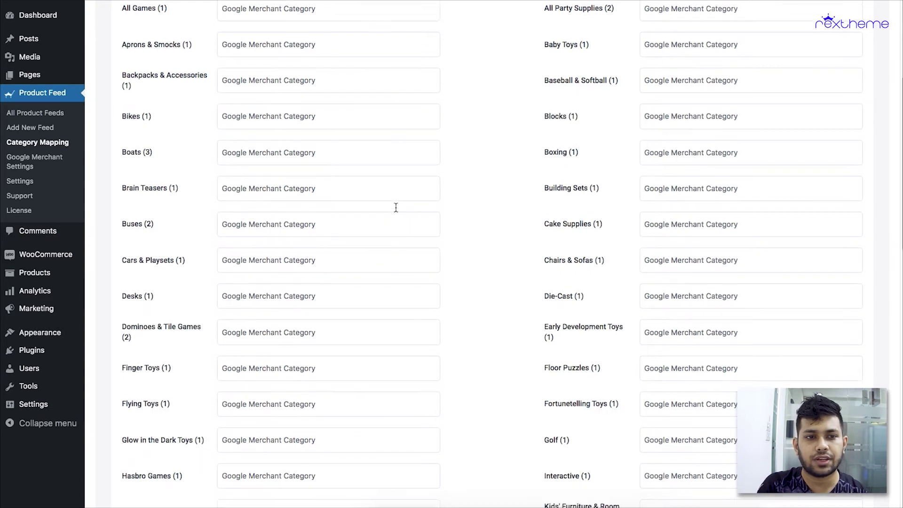
scroll(397, 221, up, 11)
scroll(393, 218, up, 2)
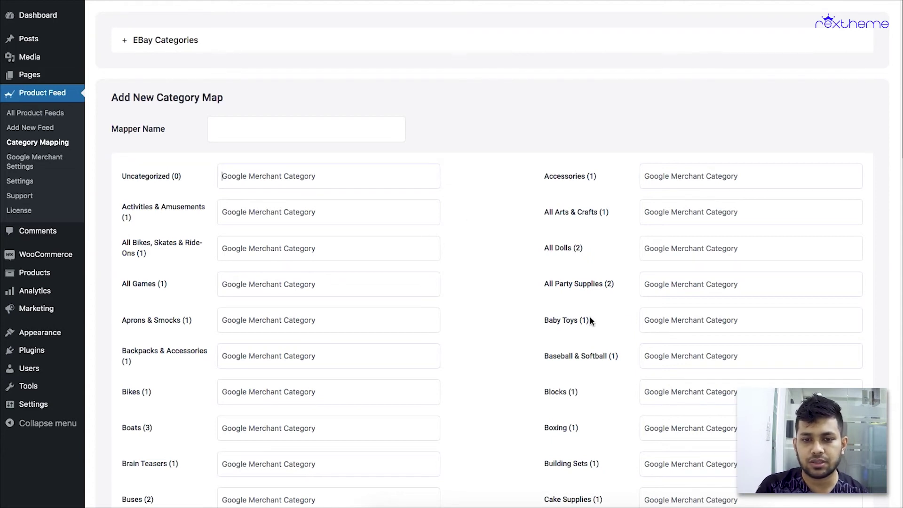
Switch to the Bonanza Categories page and search for the category "toys"
click(671, 322)
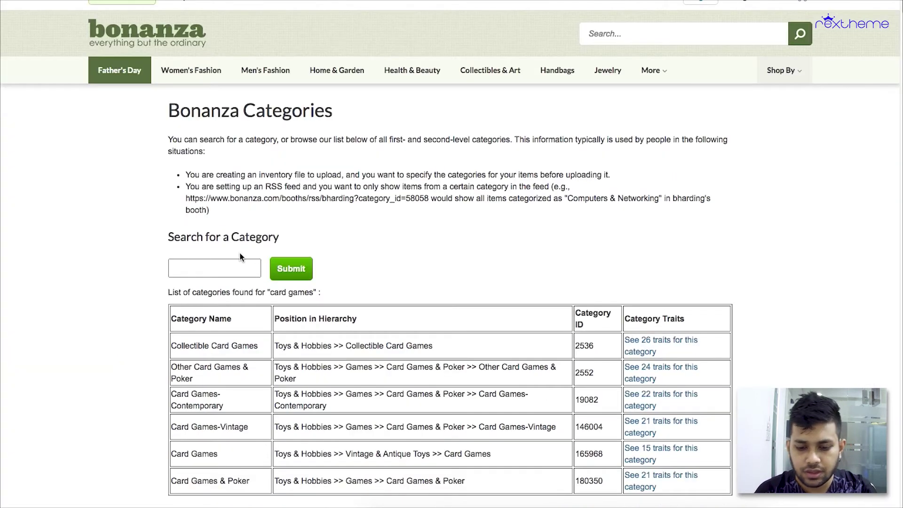
click(235, 264)
text(to)
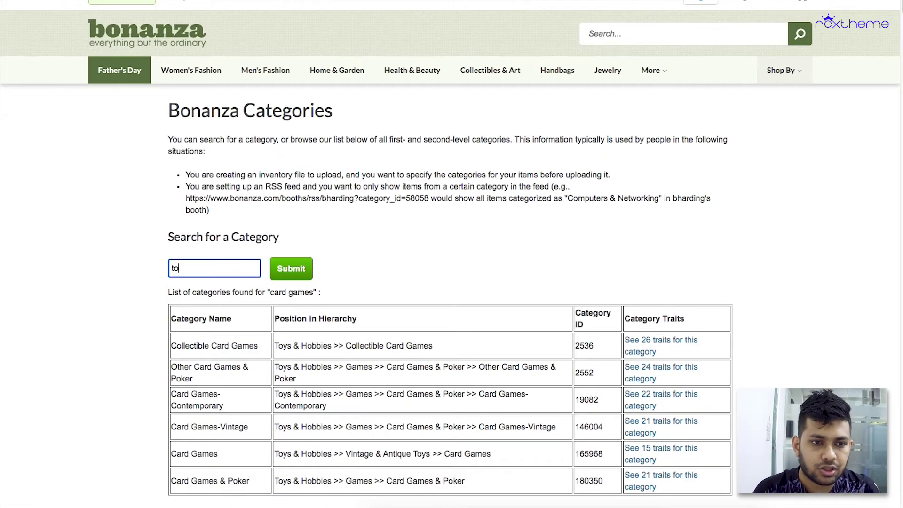
click(295, 268)
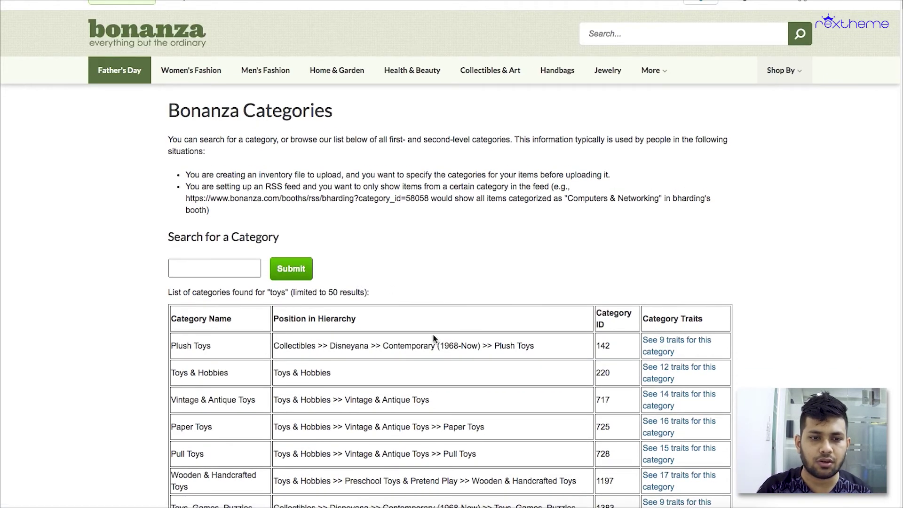
Look through the toys results for a match to Baby Toys and examine the hierarchy path of Toys for Baby
scroll(463, 351, down, 5)
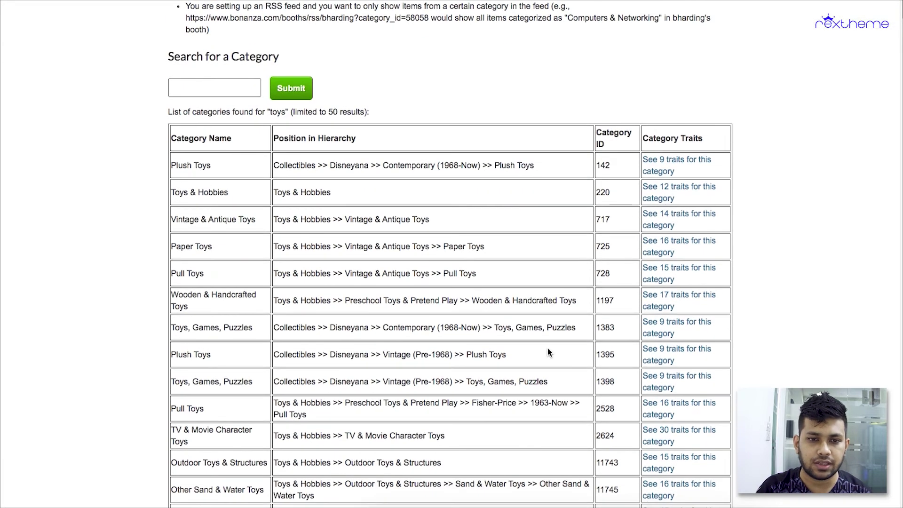
scroll(507, 345, down, 2)
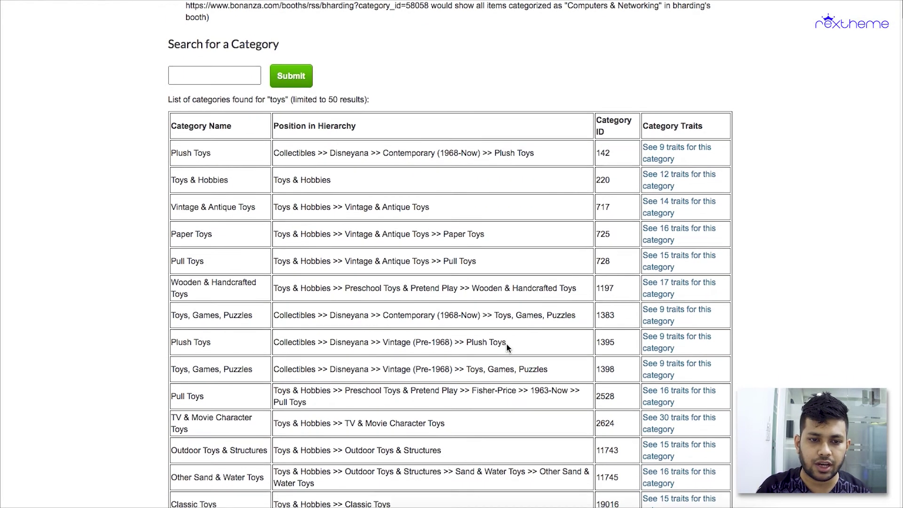
scroll(512, 351, down, 1)
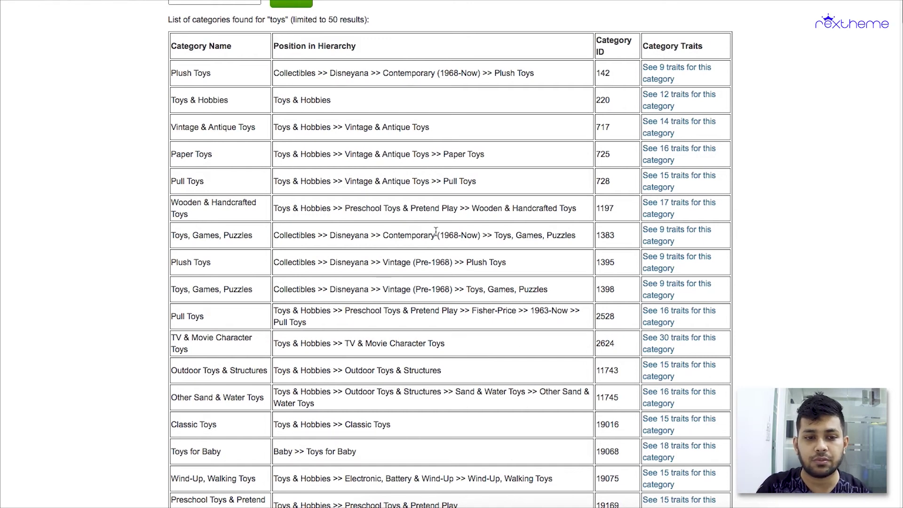
scroll(549, 245, down, 3)
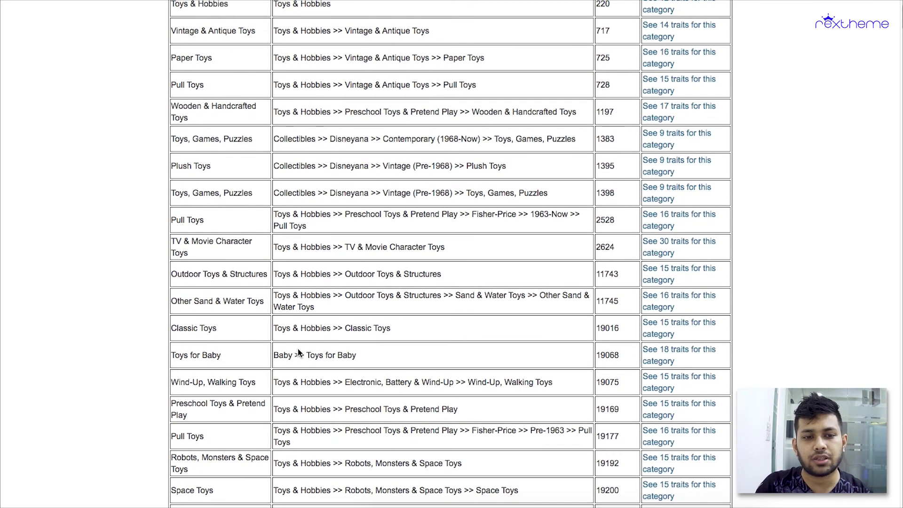
drag(274, 356, 362, 360)
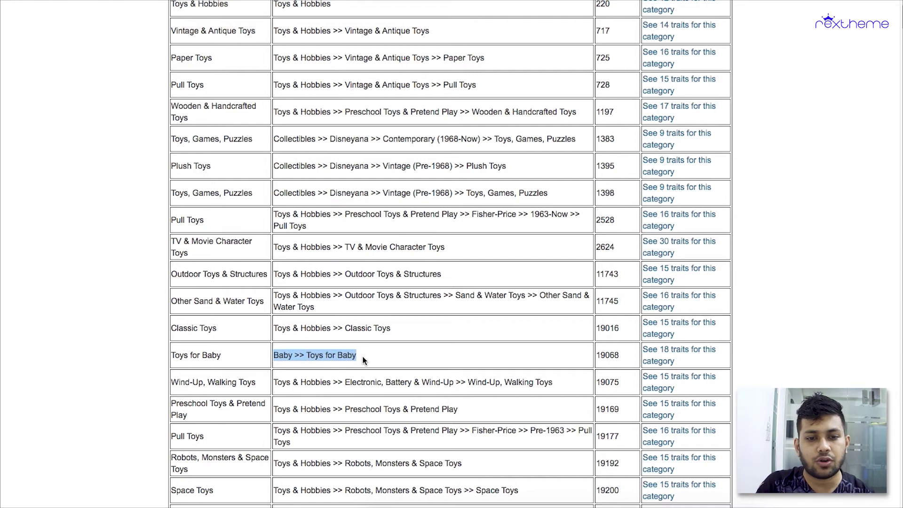
click(353, 355)
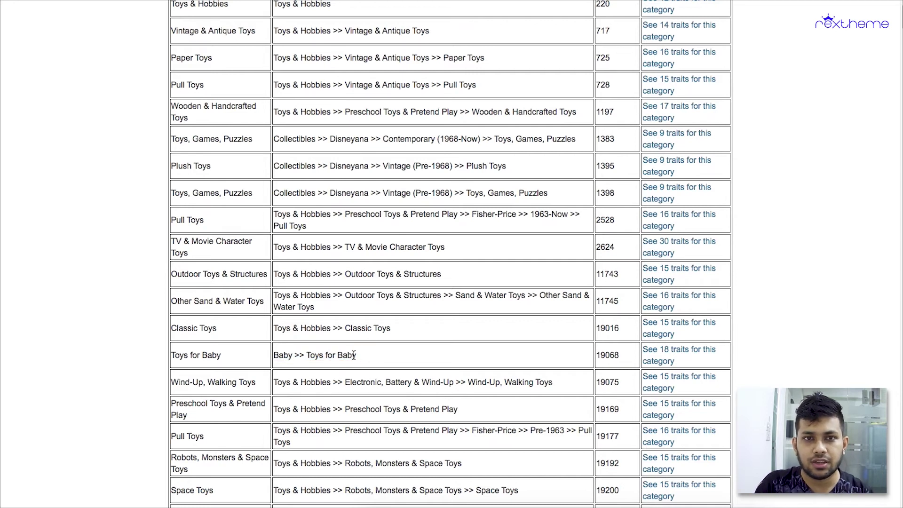
drag(307, 355, 356, 355)
click(398, 355)
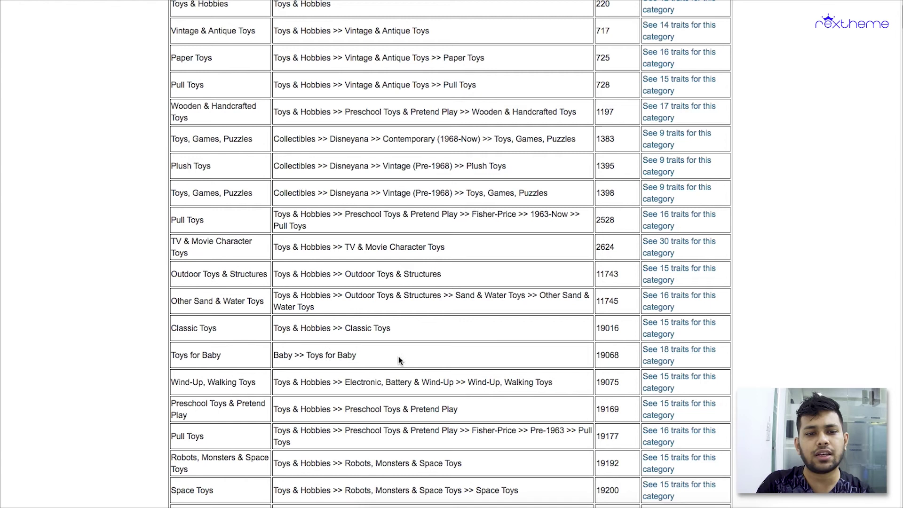
drag(372, 358, 266, 357)
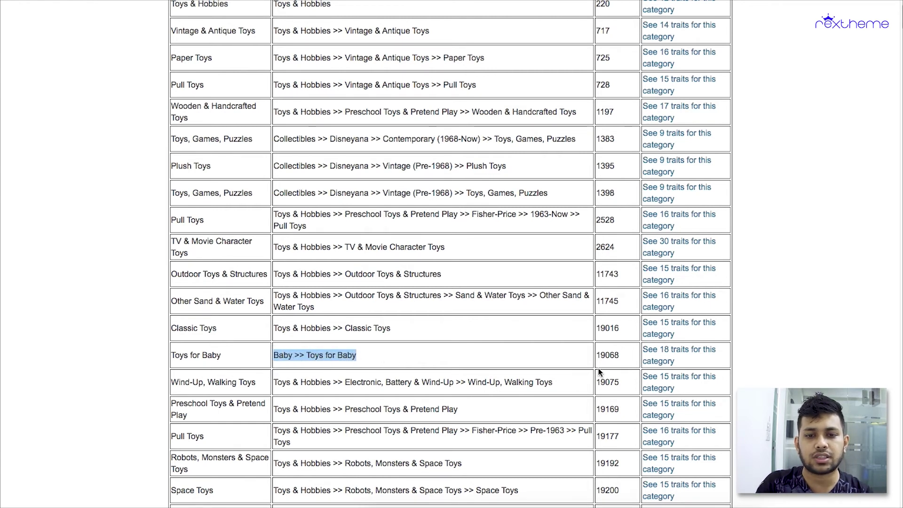
Copy the Bonanza category ID 19068 of Toys for Baby and assign it to Baby Toys in the new category map
drag(620, 361, 596, 360)
key(ctrl+c)
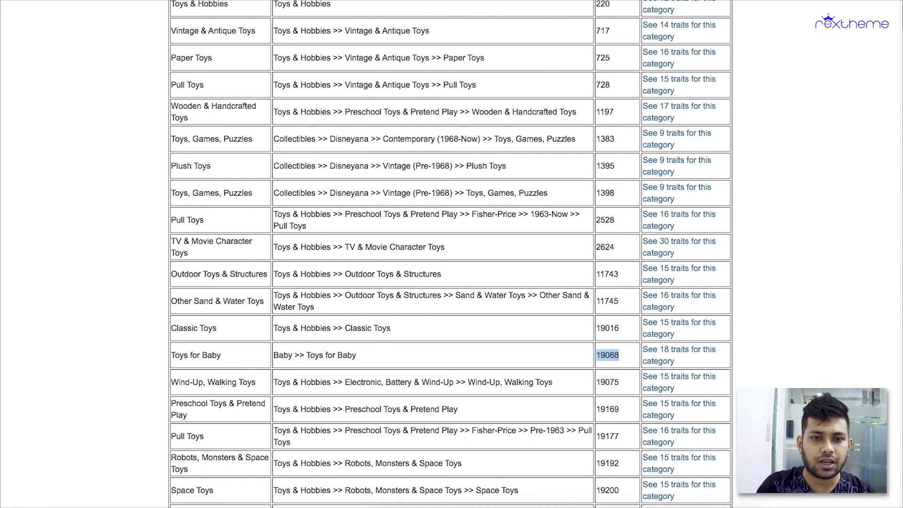
key(ctrl+Tab)
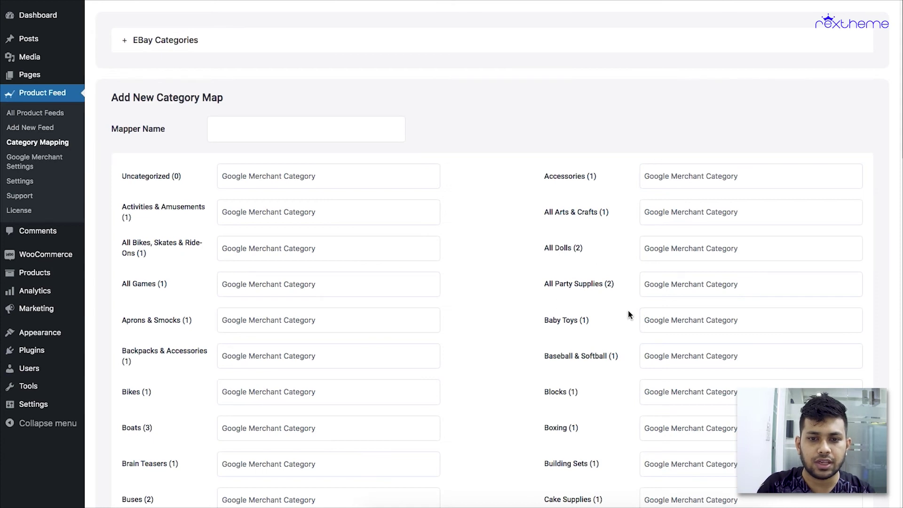
click(684, 324)
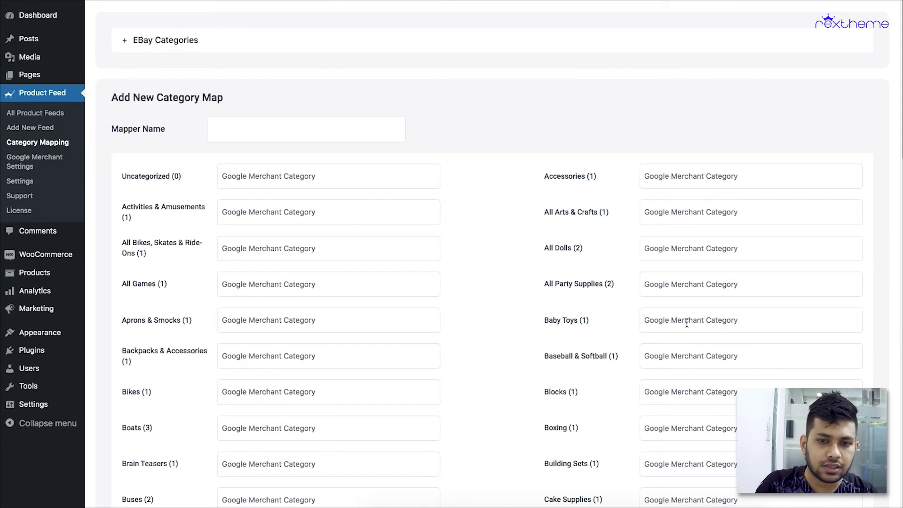
key(ctrl+v)
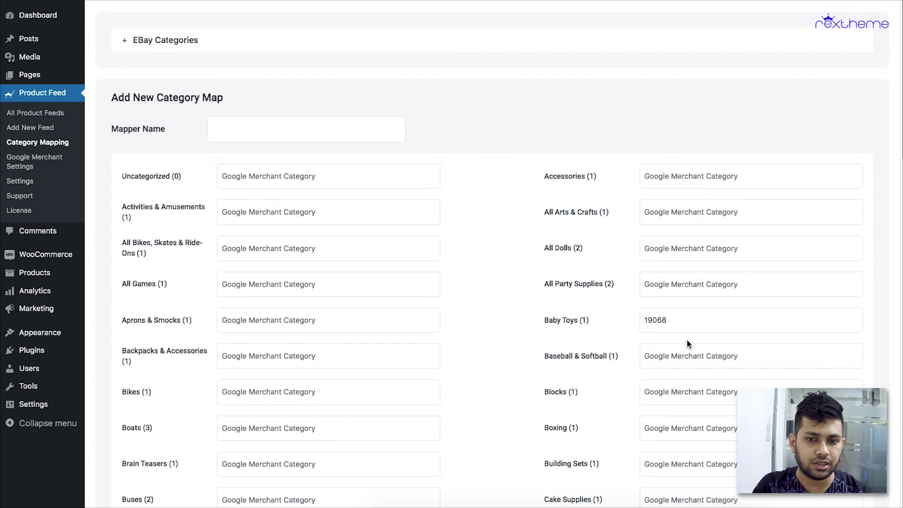
click(692, 322)
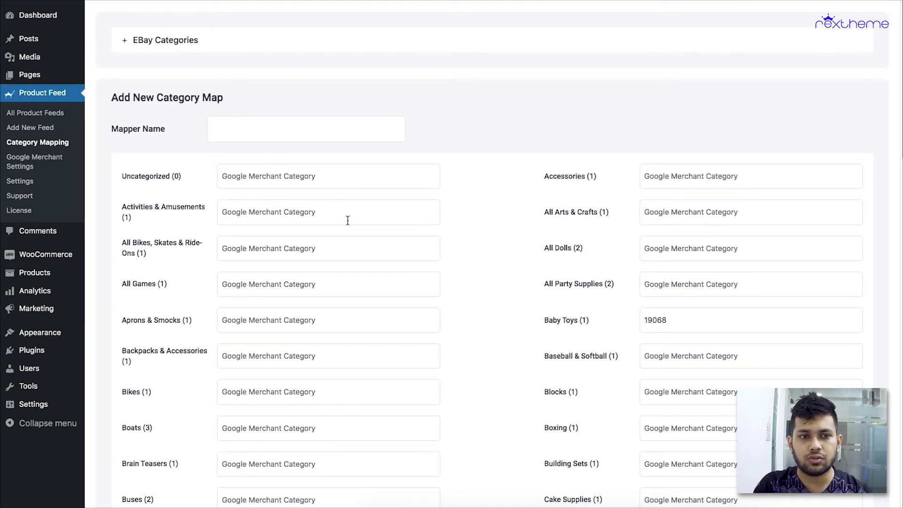
Name the new category map Bonanza and save it
click(271, 133)
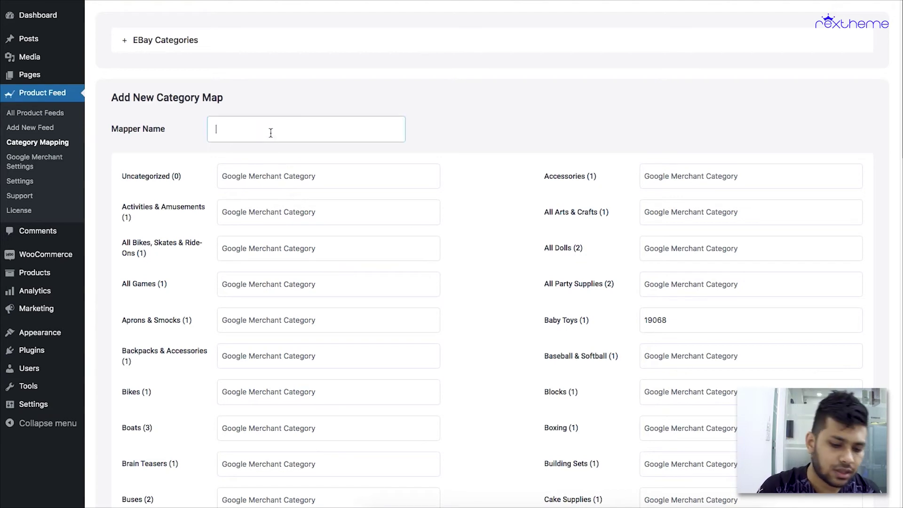
text(Bonanza)
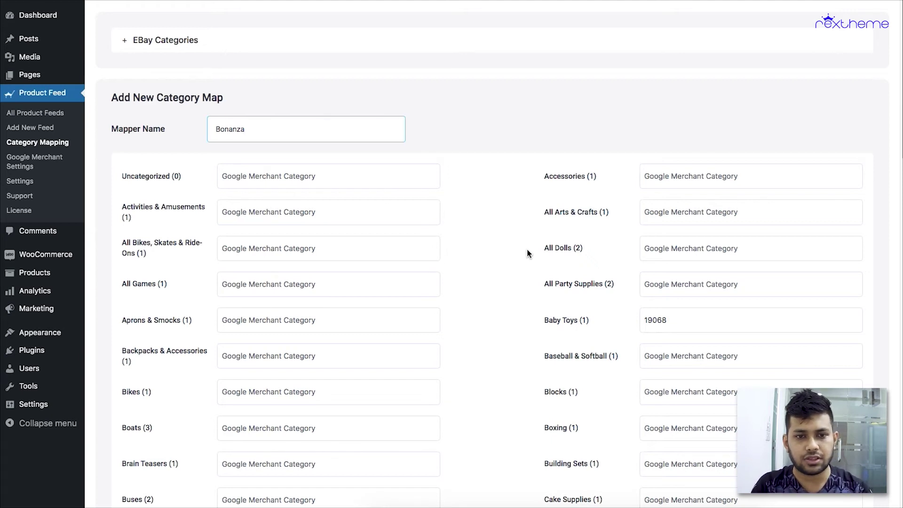
scroll(505, 255, down, 20)
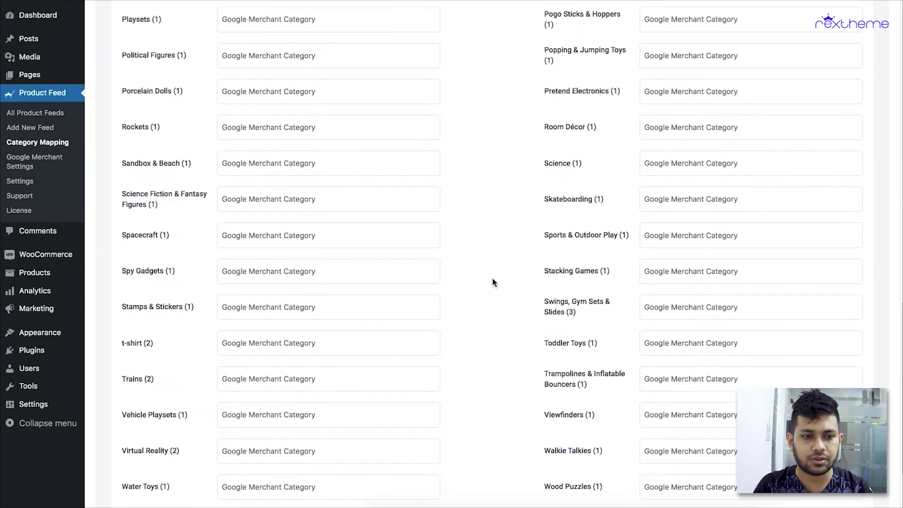
click(129, 453)
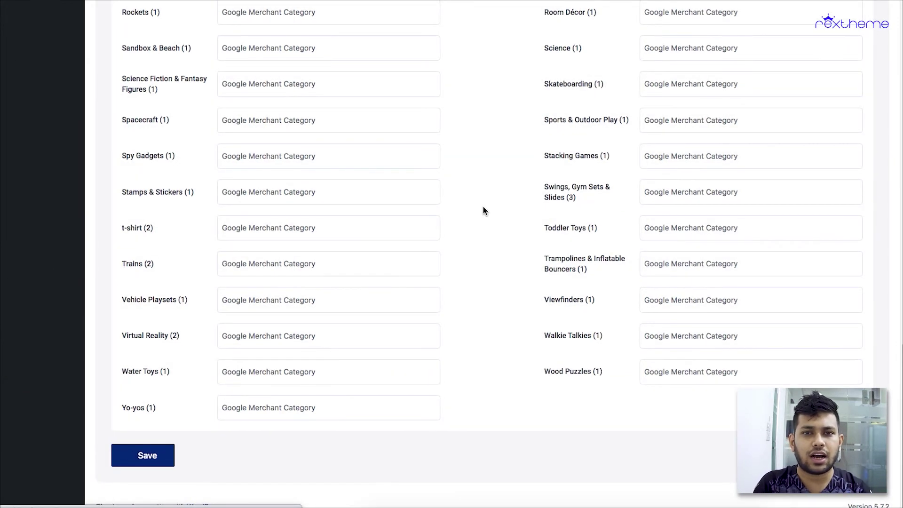
Return to the new Bonanza feed and publish it
scroll(483, 210, up, 10)
scroll(484, 212, up, 8)
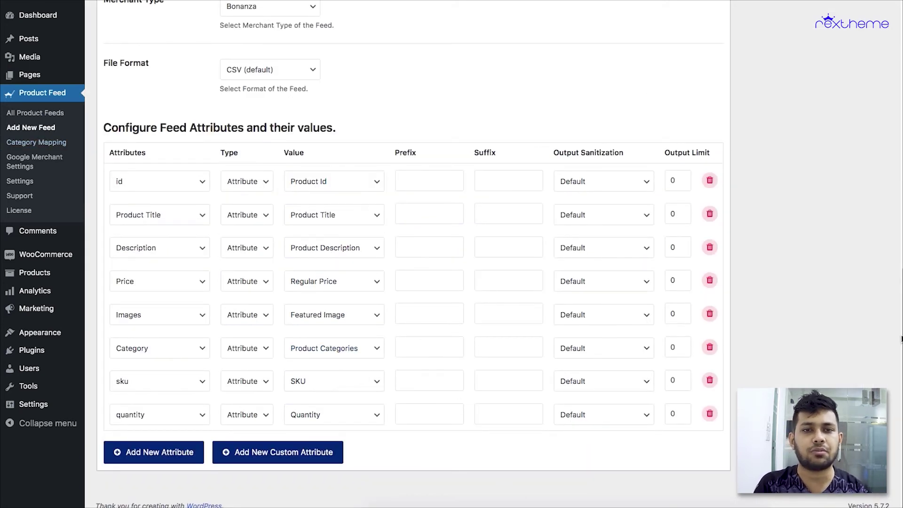
scroll(837, 287, up, 9)
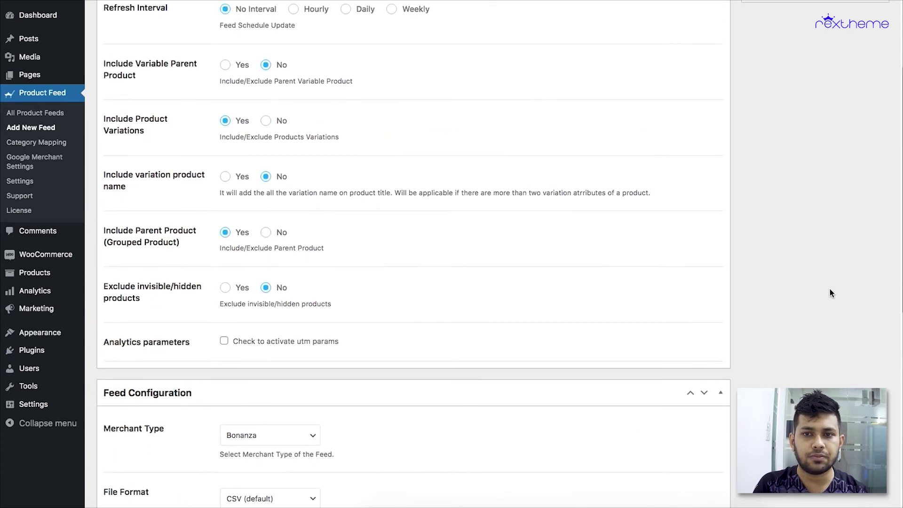
scroll(831, 291, up, 4)
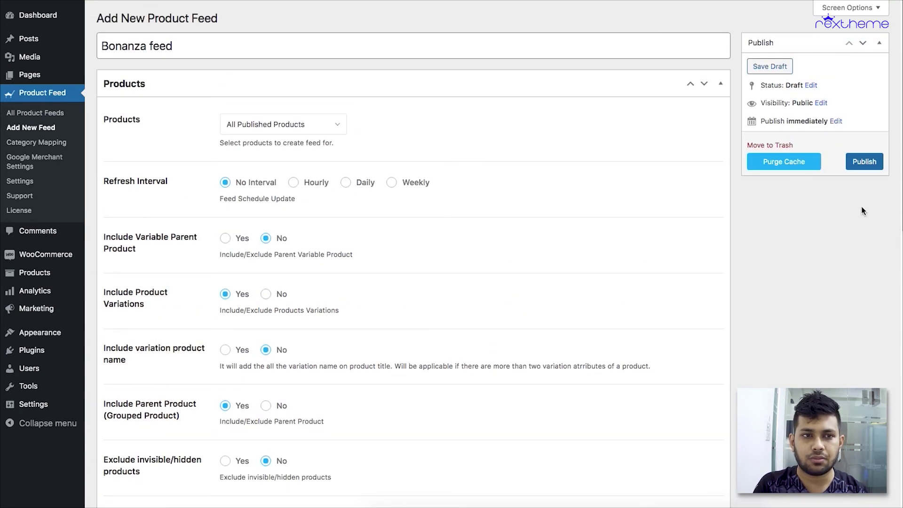
click(863, 163)
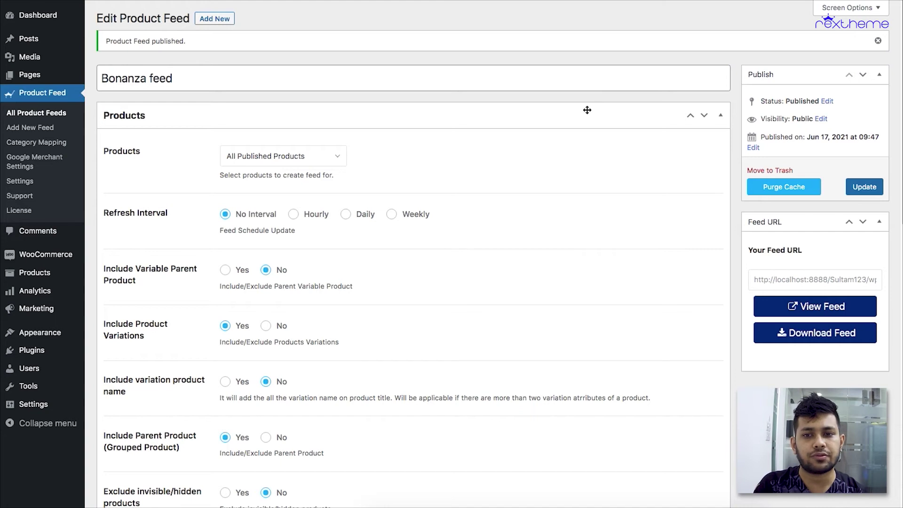
Purge the feed cache and set the Category attribute's value to the Bonanza category map
click(775, 188)
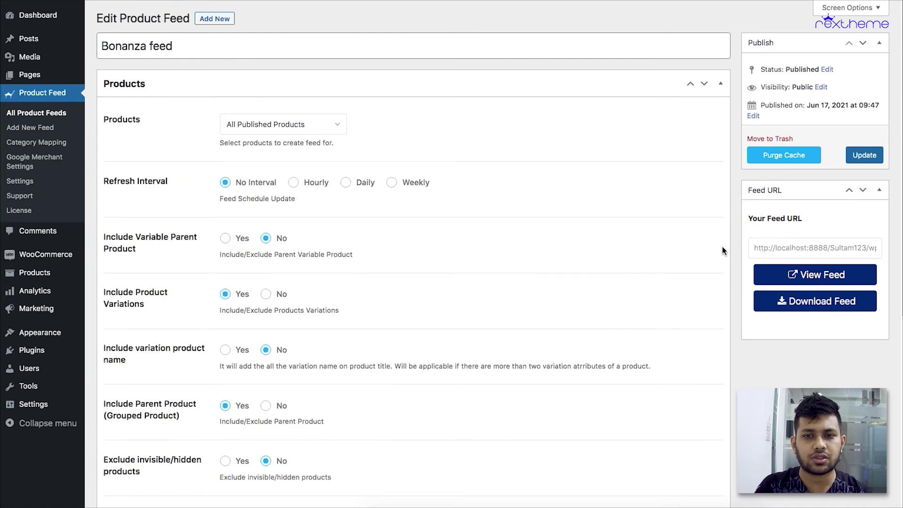
scroll(733, 177, down, 12)
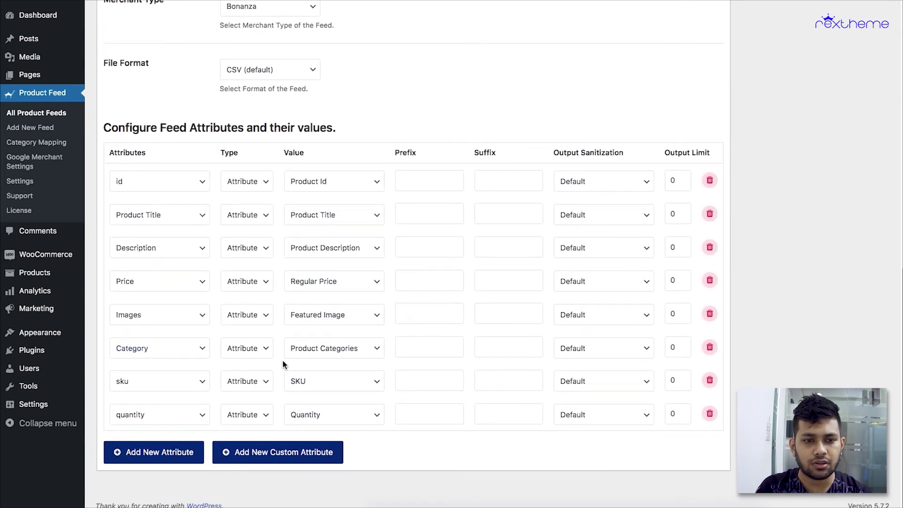
click(339, 356)
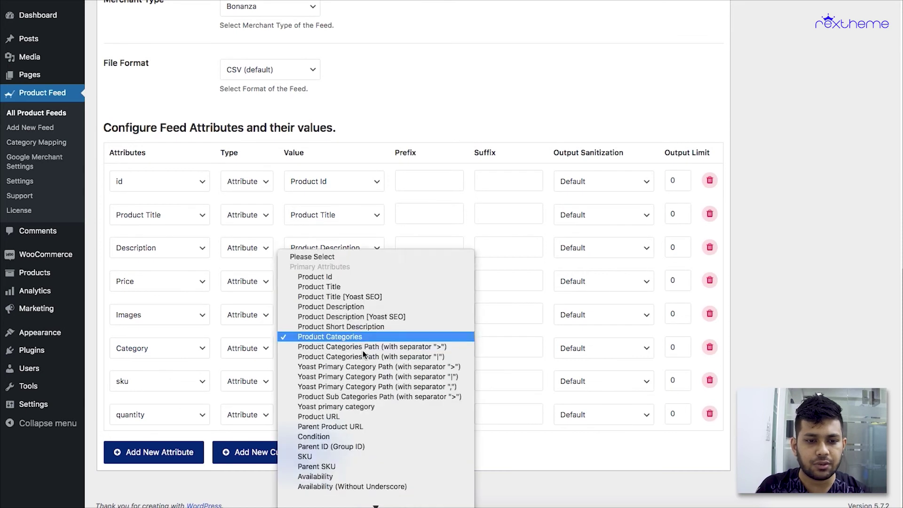
scroll(363, 351, down, 8)
scroll(364, 349, down, 10)
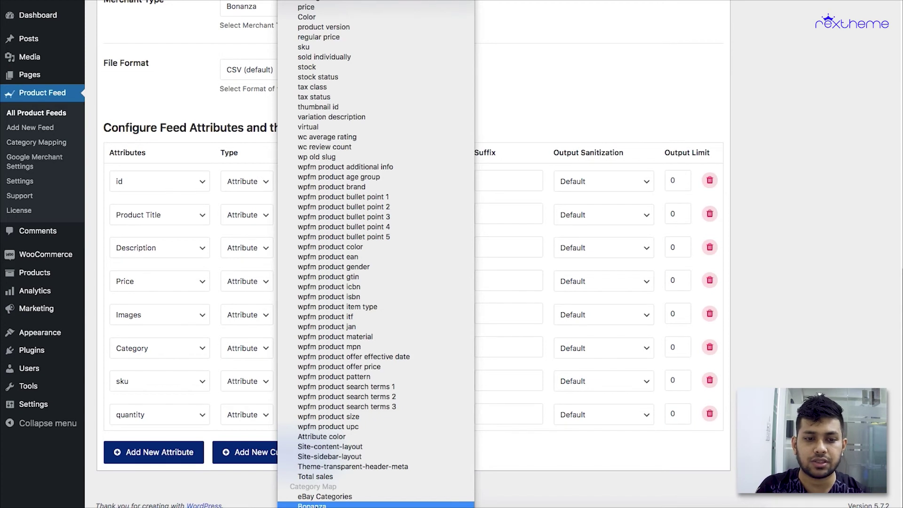
click(331, 506)
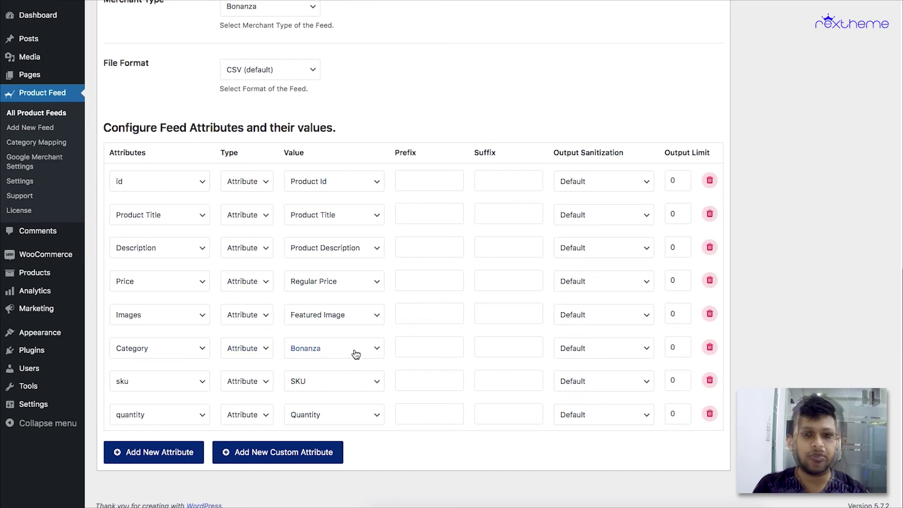
Update the published Bonanza feed and download its CSV file
scroll(752, 318, up, 15)
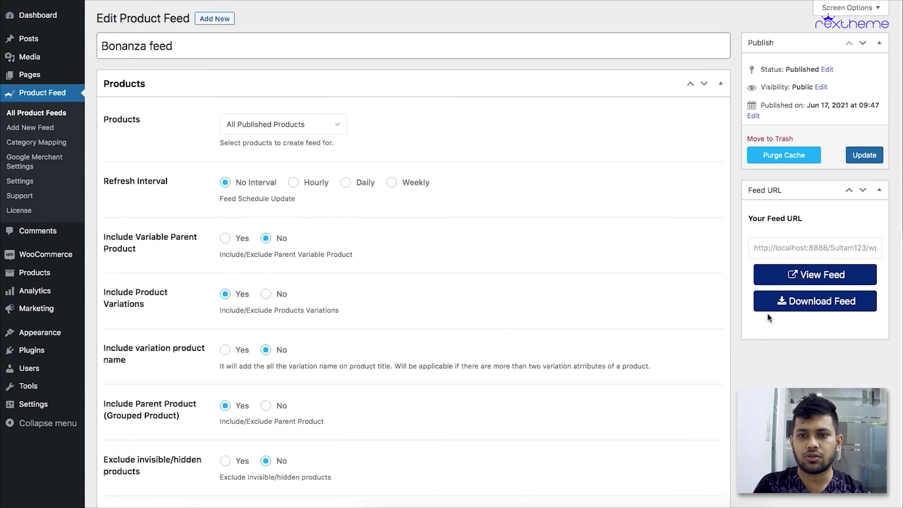
click(866, 155)
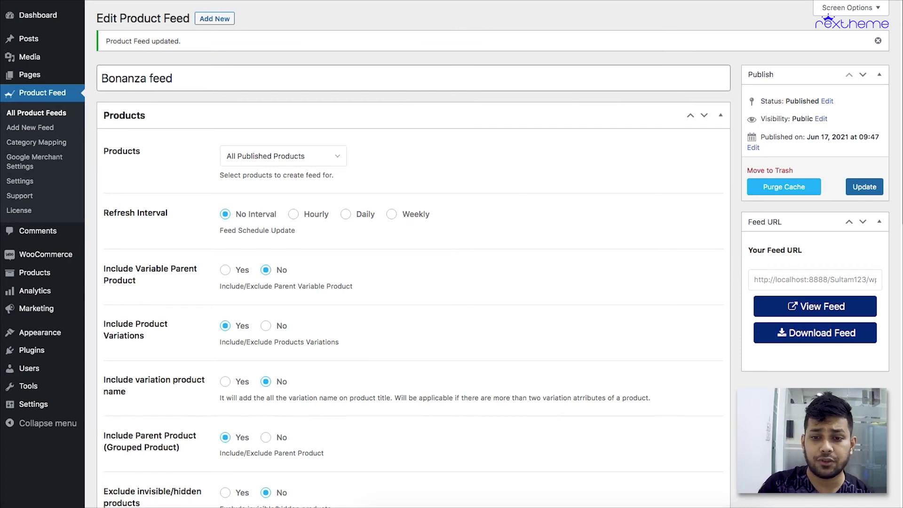
click(788, 342)
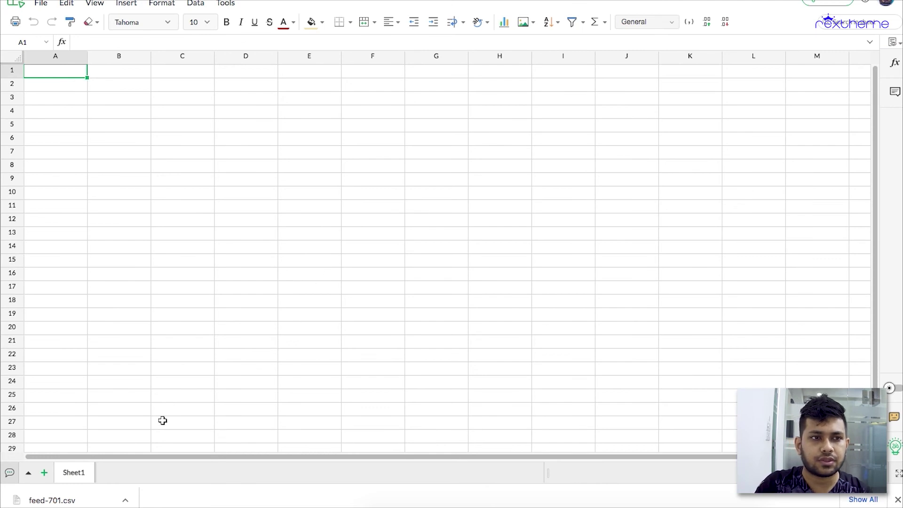
Switch to the blank online spreadsheet and choose feed-701.csv from the Downloads folder as the file to import
click(43, 5)
mouse_move(73, 75)
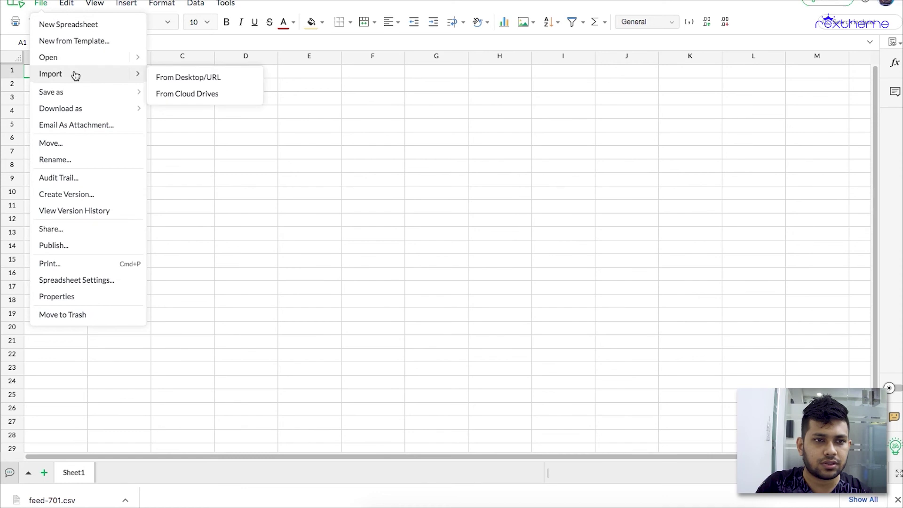
click(172, 84)
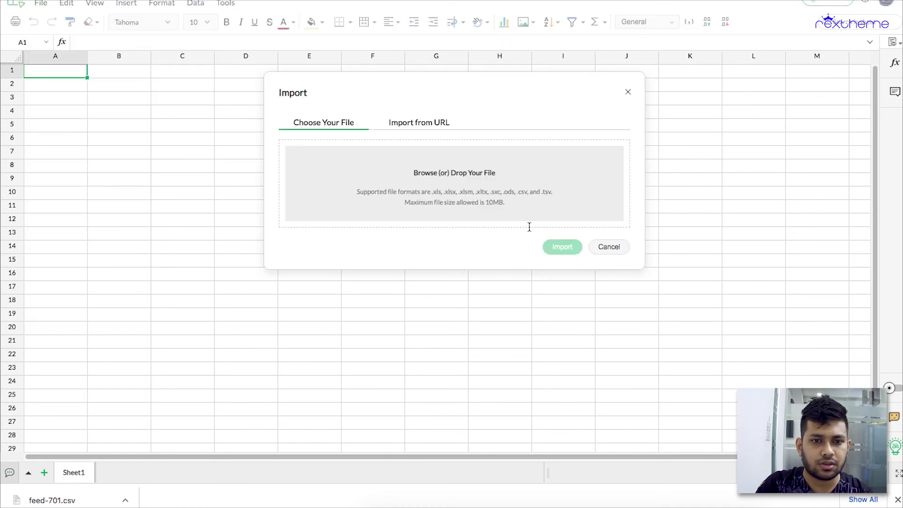
click(386, 159)
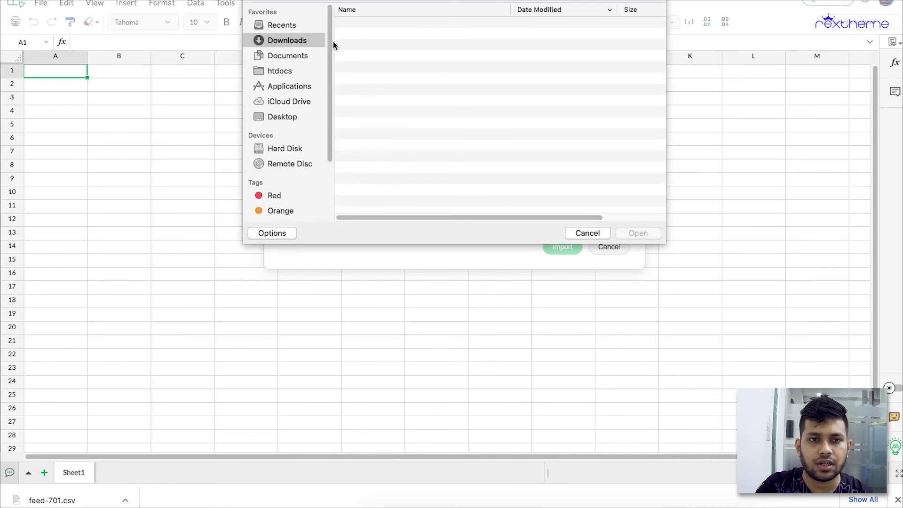
click(383, 23)
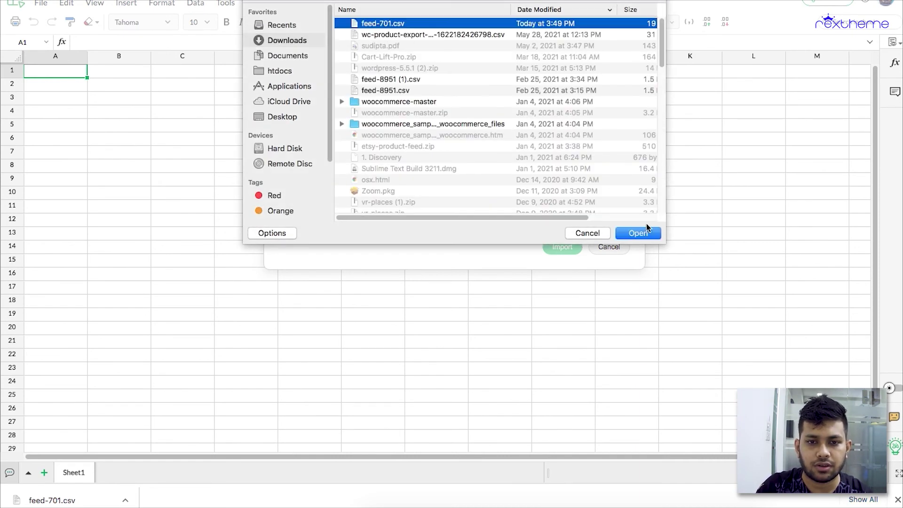
click(644, 234)
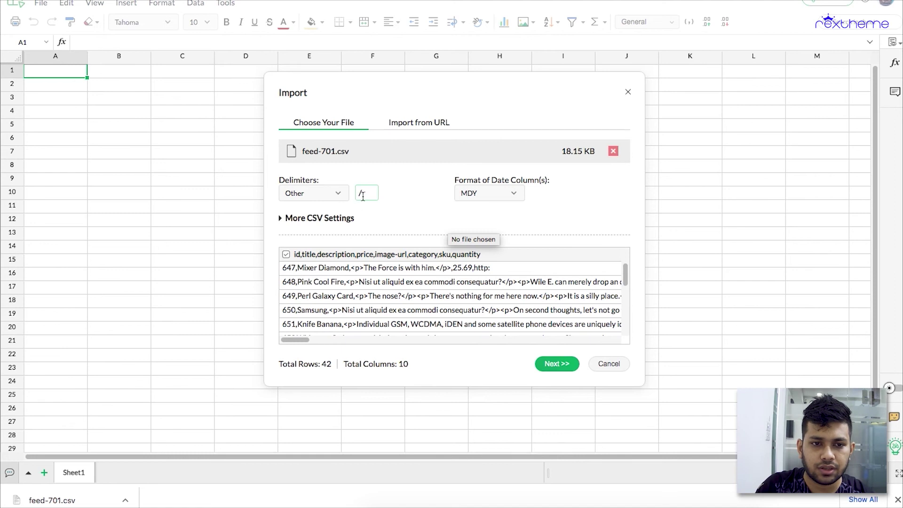
Import the feed file with Comma as the delimiter, replacing the current sheet
click(337, 193)
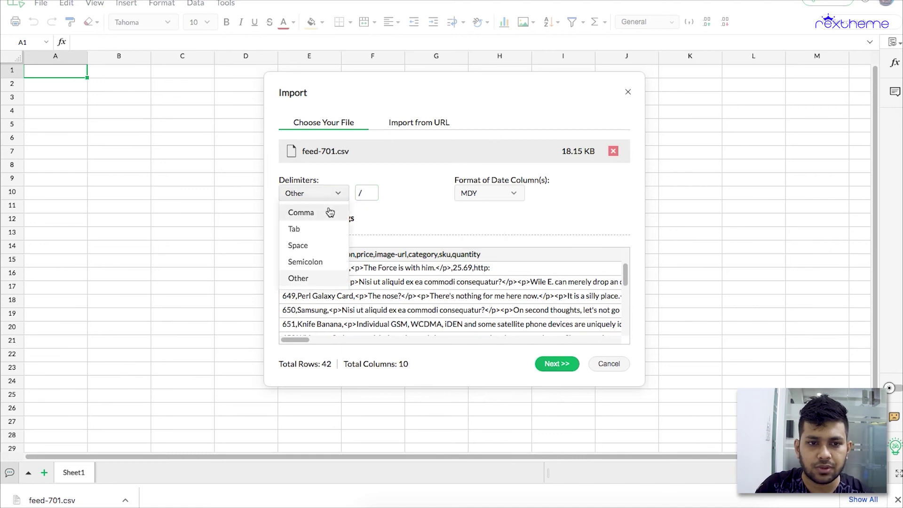
click(330, 212)
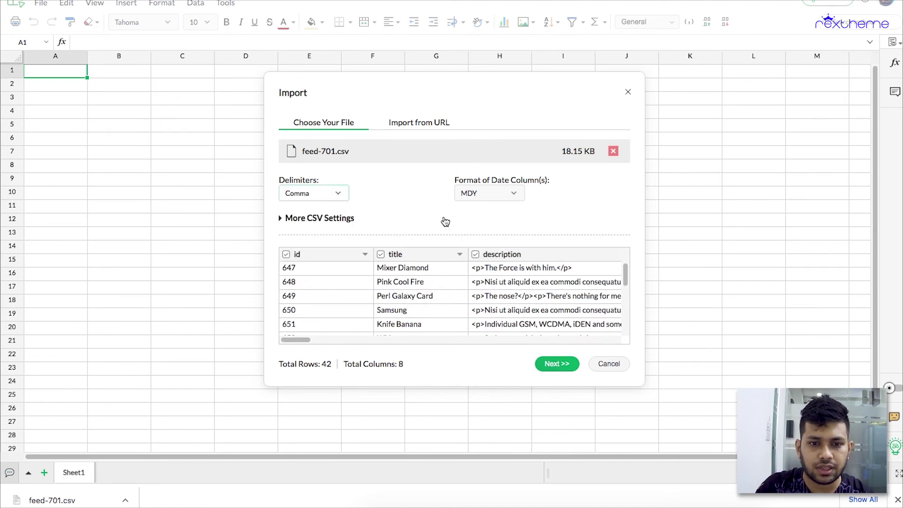
click(557, 364)
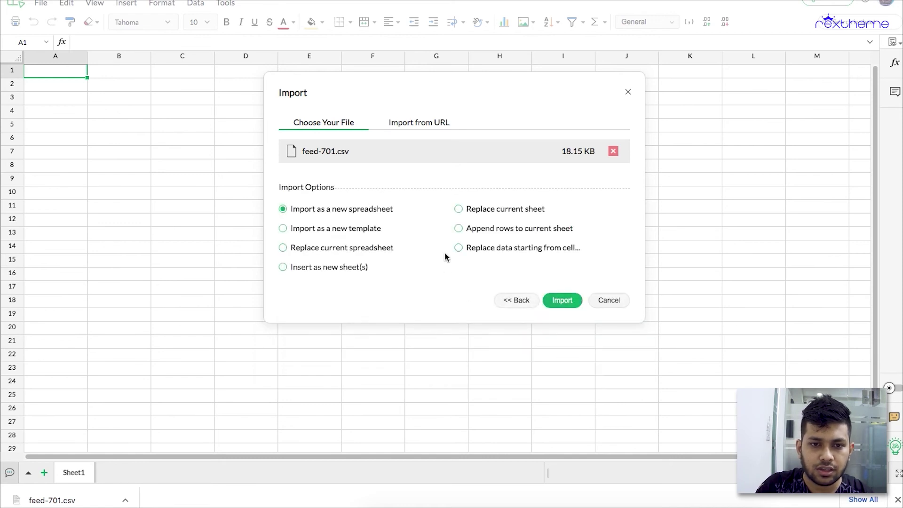
click(493, 211)
click(560, 300)
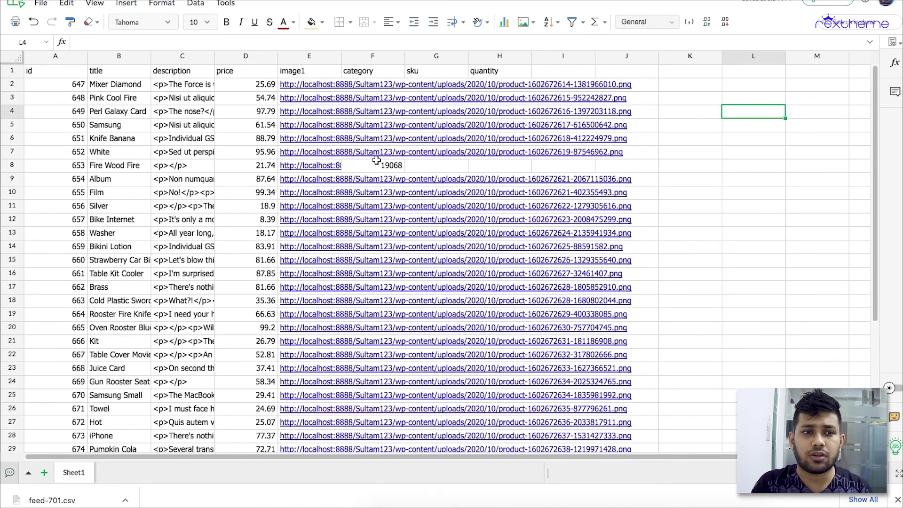
Examine the imported feed's rows, focusing on the image1 header, the Fire Wood Fire category ID and the sku column
scroll(101, 170, down, 5)
scroll(101, 170, down, 5)
scroll(102, 170, up, 10)
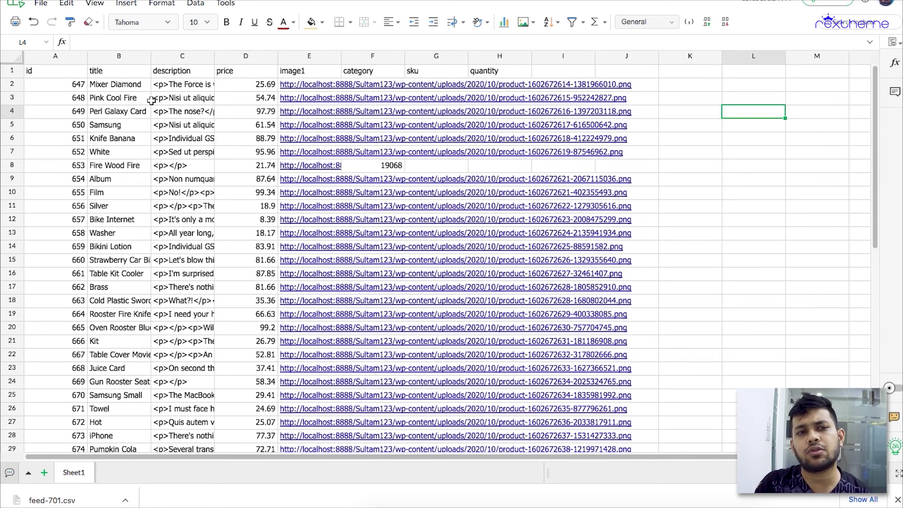
click(291, 75)
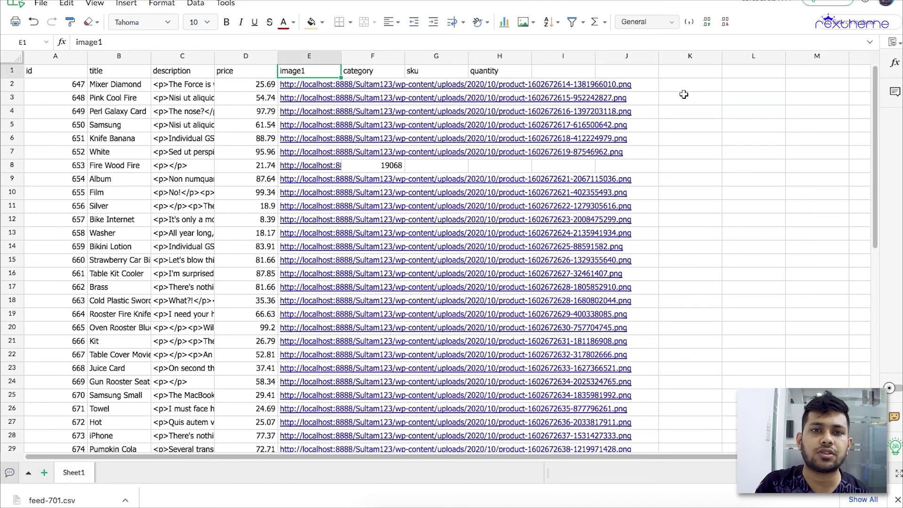
click(400, 165)
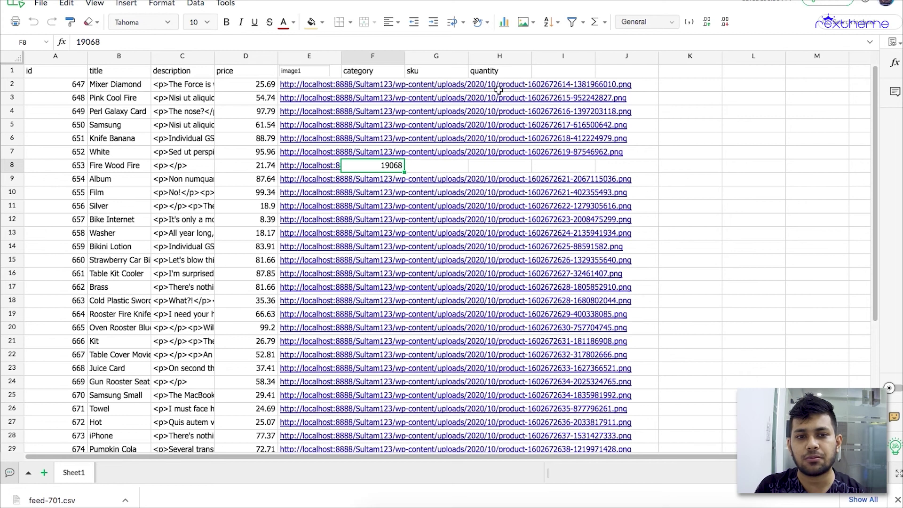
click(455, 164)
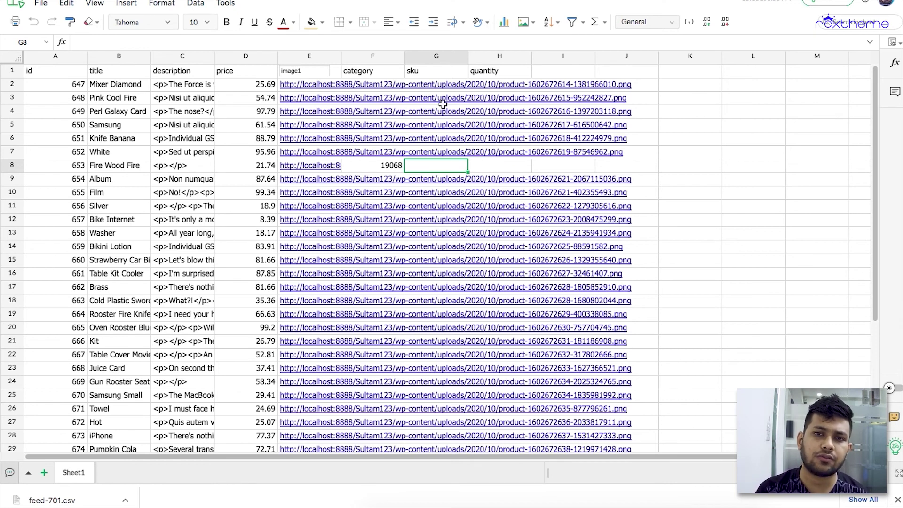
click(447, 73)
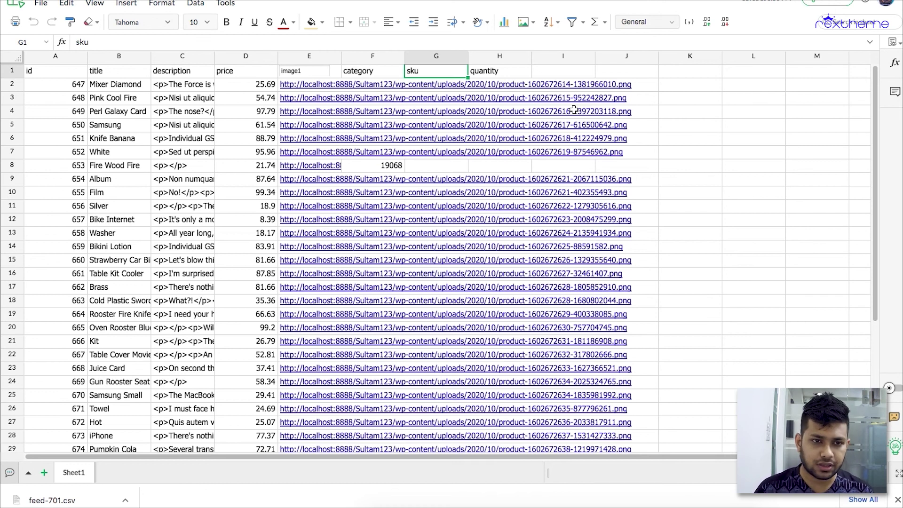
Locate the Fire Wood Fire product in the spreadsheet and examine the ID mapped to Baby Toys in the Bonanza category map
click(694, 154)
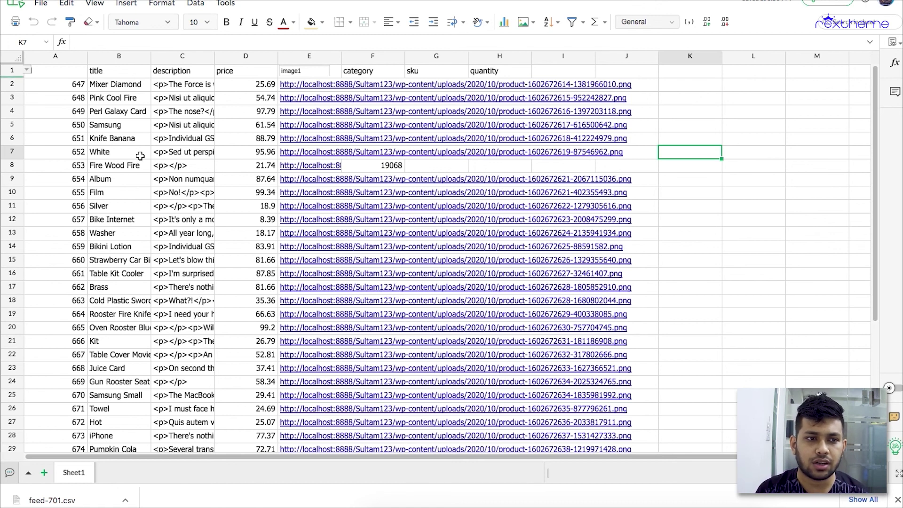
click(128, 169)
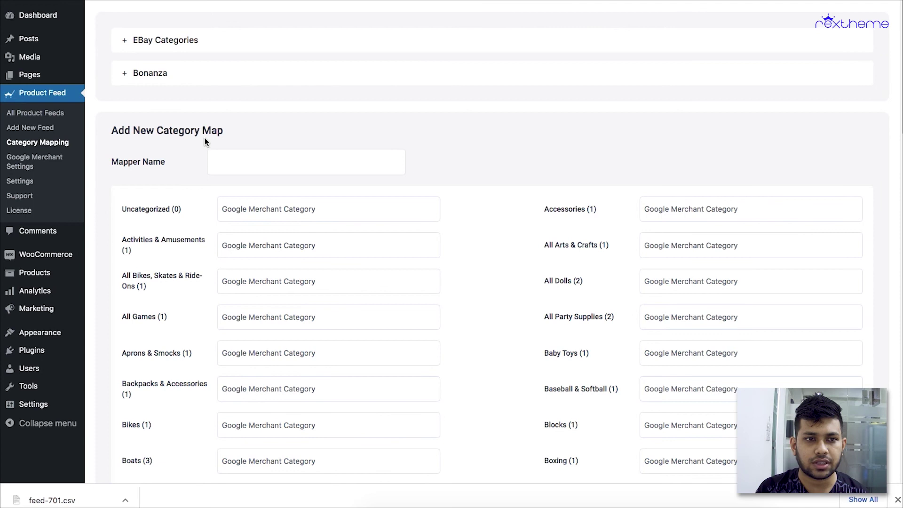
click(224, 80)
drag(669, 252, 631, 252)
triple_click(685, 253)
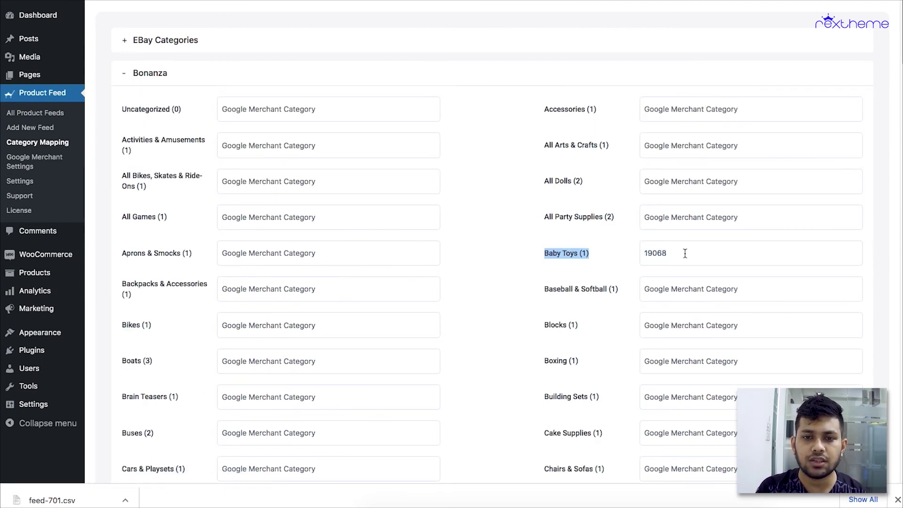
click(681, 254)
drag(593, 254, 542, 255)
click(619, 255)
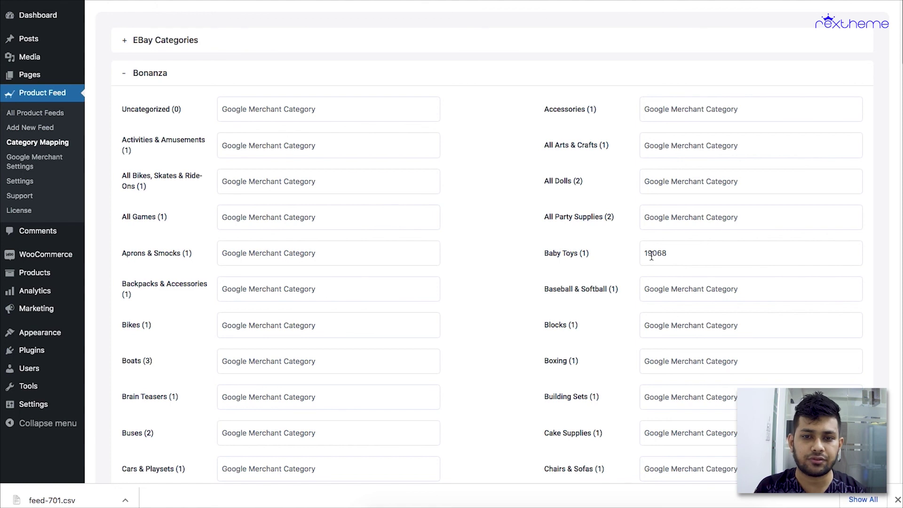
drag(641, 254, 672, 254)
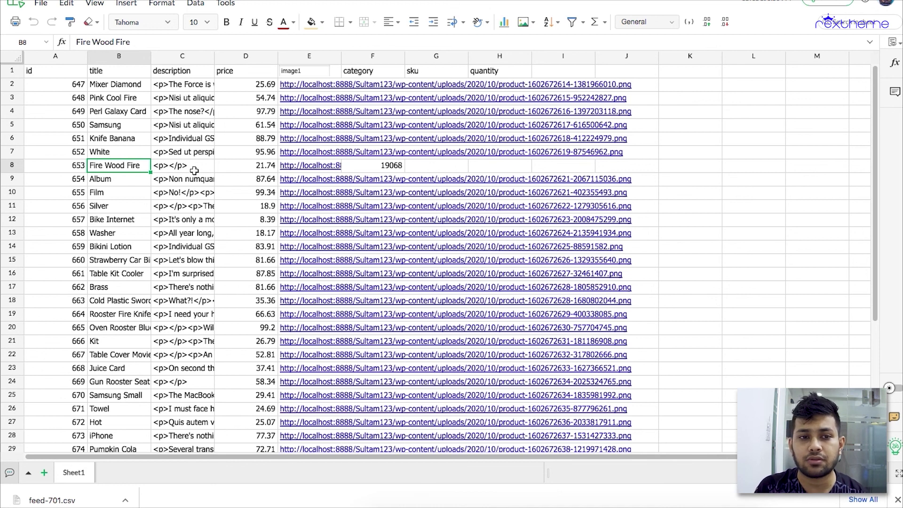
Check the category cell of the Fire Wood Fire row in the spreadsheet and return to the Bonanza feed's edit page
click(385, 167)
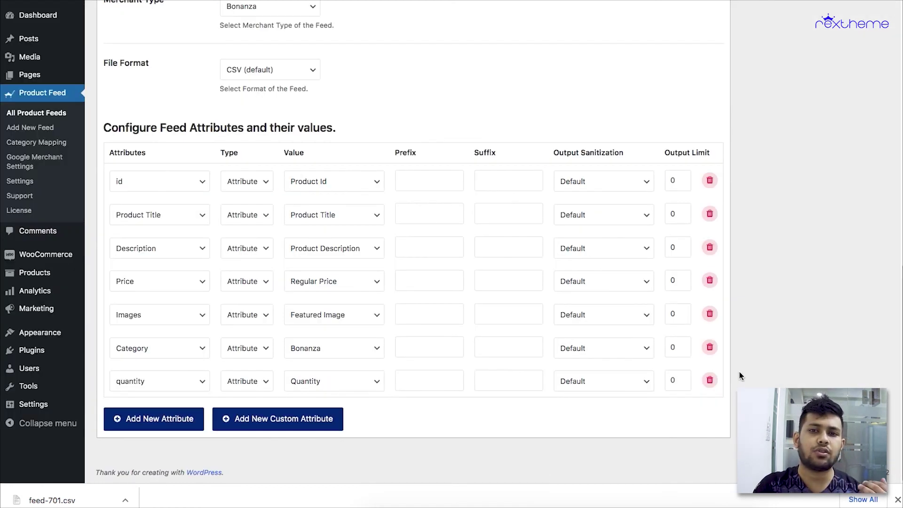
scroll(721, 372, up, 15)
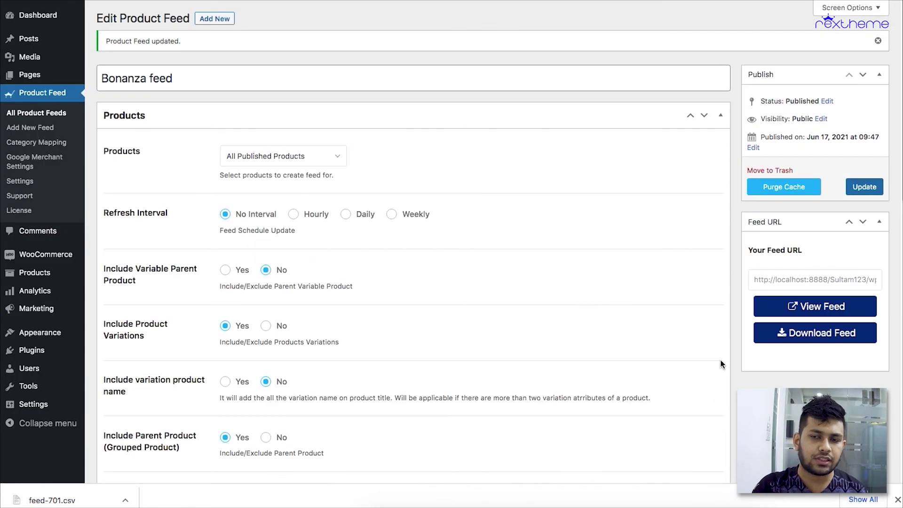